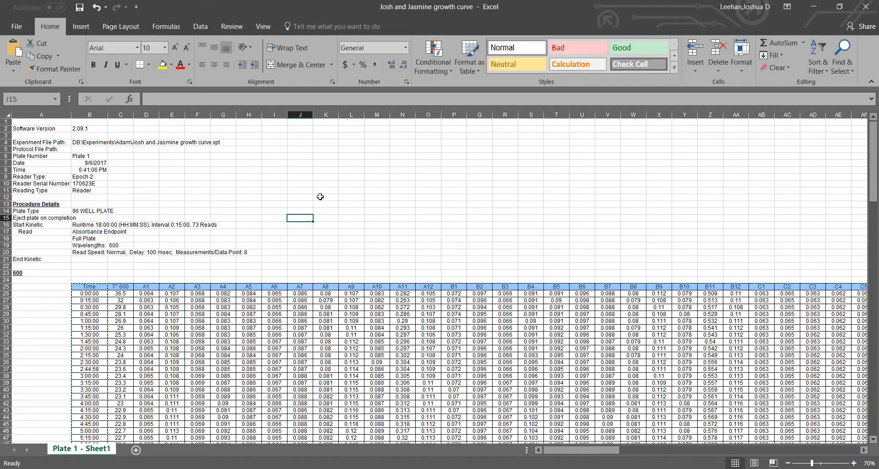
# Examine the plate reader's procedure details and the table of absorbance readings by time and well, starting with well A1
pyautogui.scroll(-20, 297, 183)
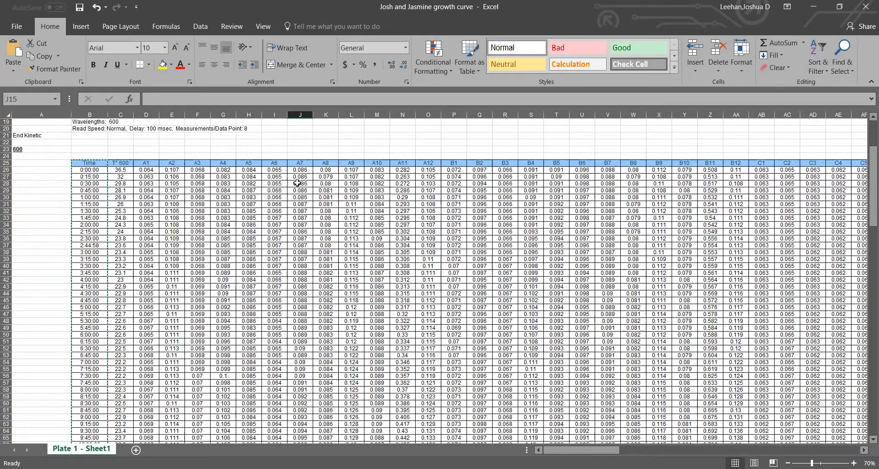
pyautogui.scroll(17, 297, 183)
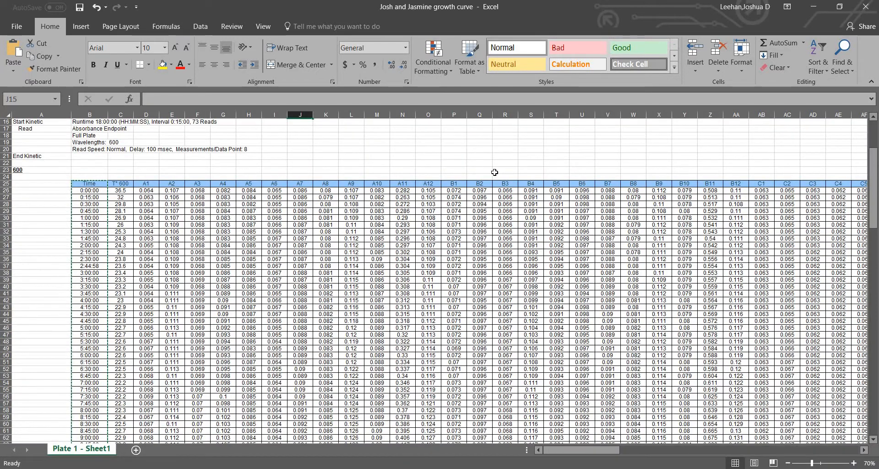
pyautogui.scroll(-8, 351, 179)
pyautogui.scroll(-17, 351, 179)
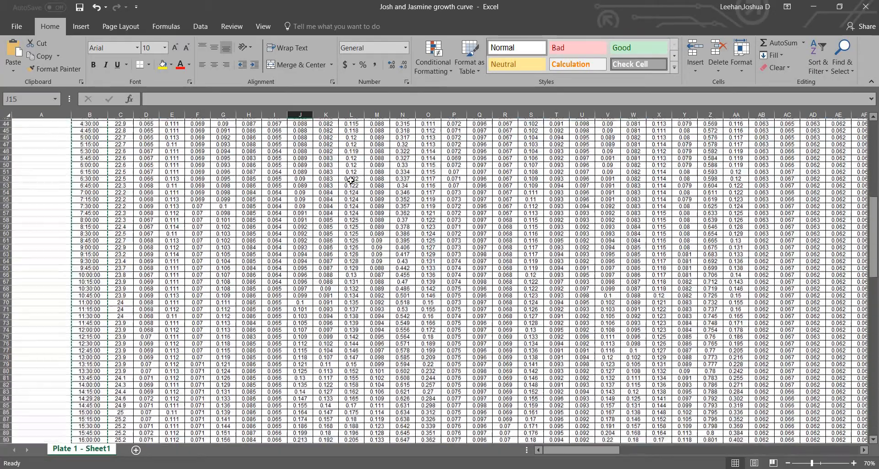
pyautogui.scroll(17, 351, 178)
pyautogui.scroll(10, 351, 178)
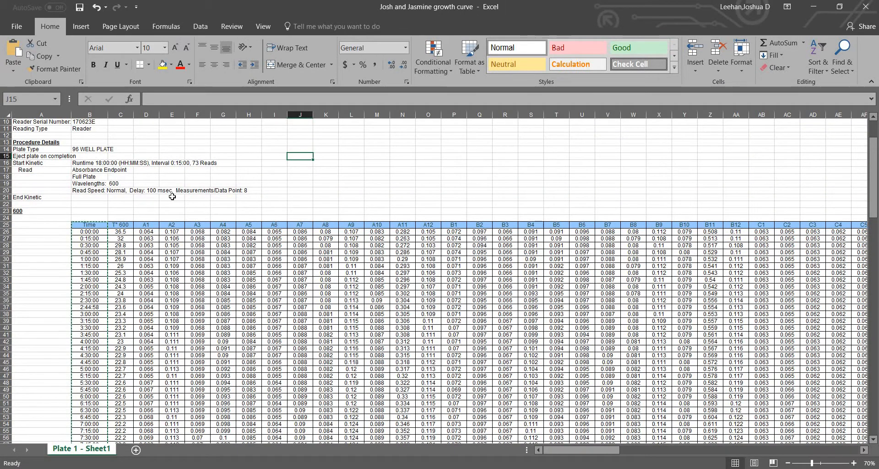
pyautogui.moveTo(145, 226)
pyautogui.mouseDown()
pyautogui.moveTo(371, 227)
pyautogui.moveTo(149, 226)
pyautogui.mouseUp()
pyautogui.click(151, 217)
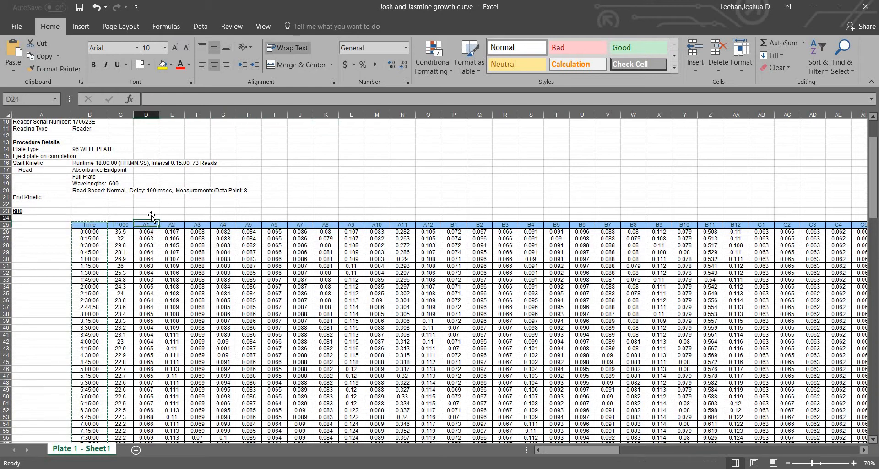
pyautogui.scroll(-1, 145, 203)
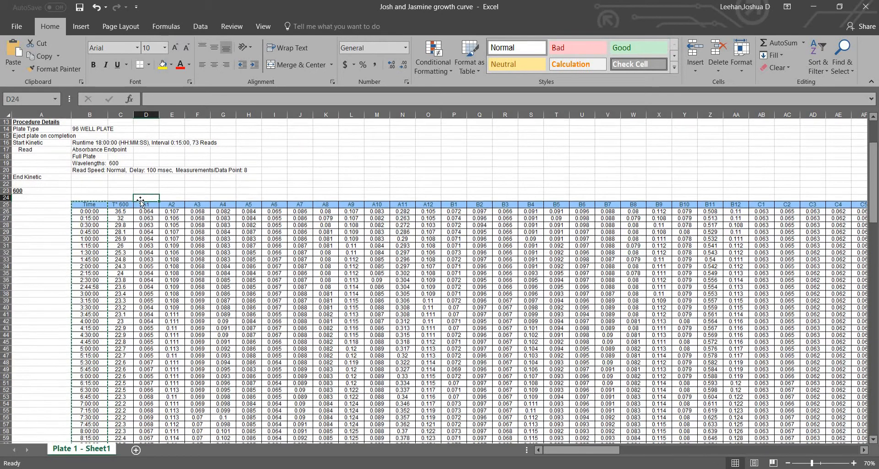
pyautogui.click(141, 206)
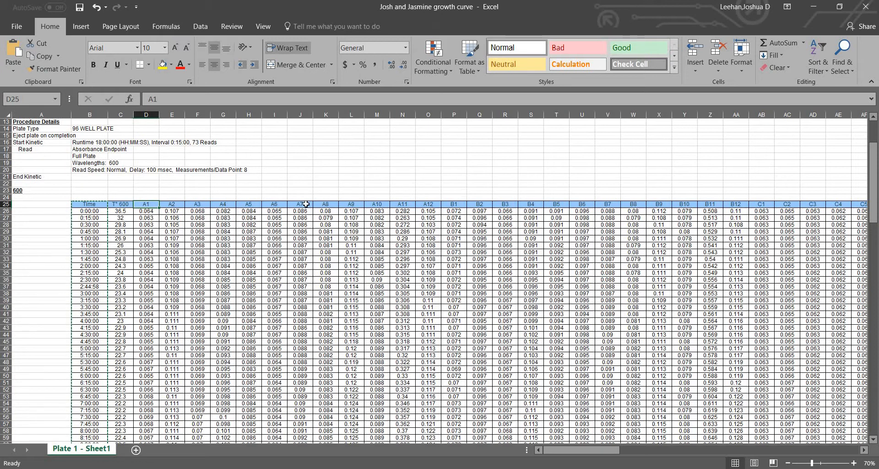
# Compare the early readings of wells A7 and A8 and look through the table down to the Results section
pyautogui.moveTo(299, 204); pyautogui.dragTo(310, 269)
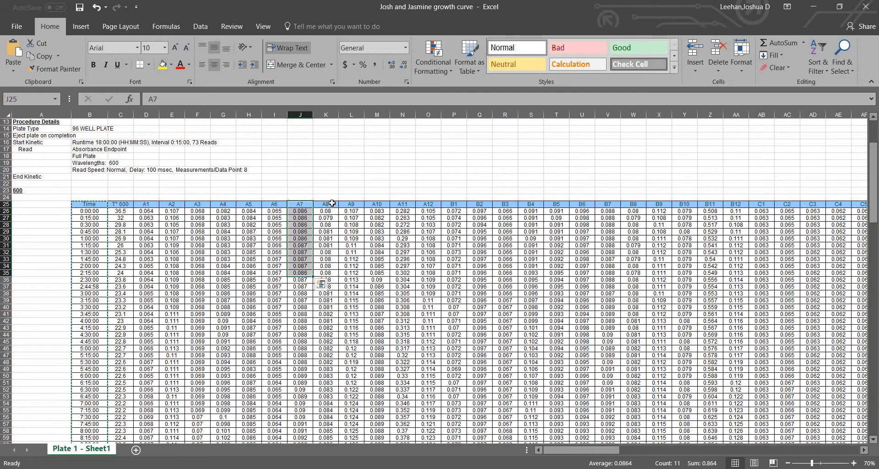
pyautogui.moveTo(332, 203); pyautogui.dragTo(325, 266)
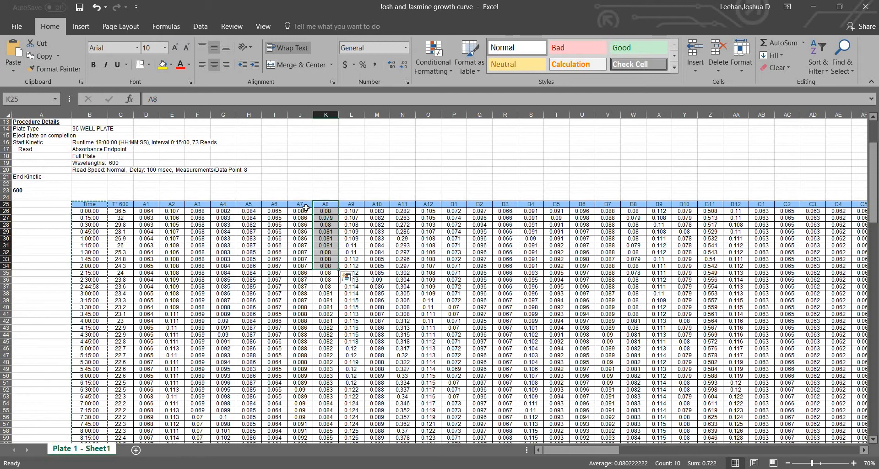
pyautogui.click(311, 192)
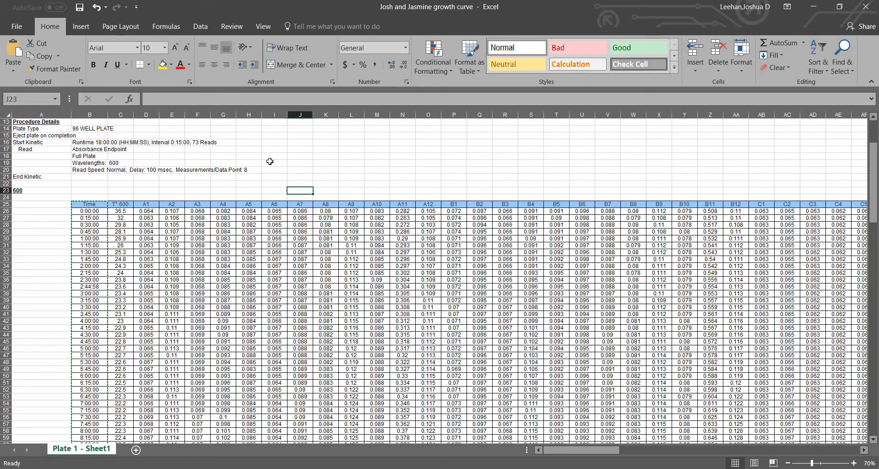
pyautogui.scroll(-5, 420, 188)
pyautogui.scroll(5, 430, 190)
pyautogui.scroll(-10, 526, 229)
pyautogui.scroll(-13, 522, 212)
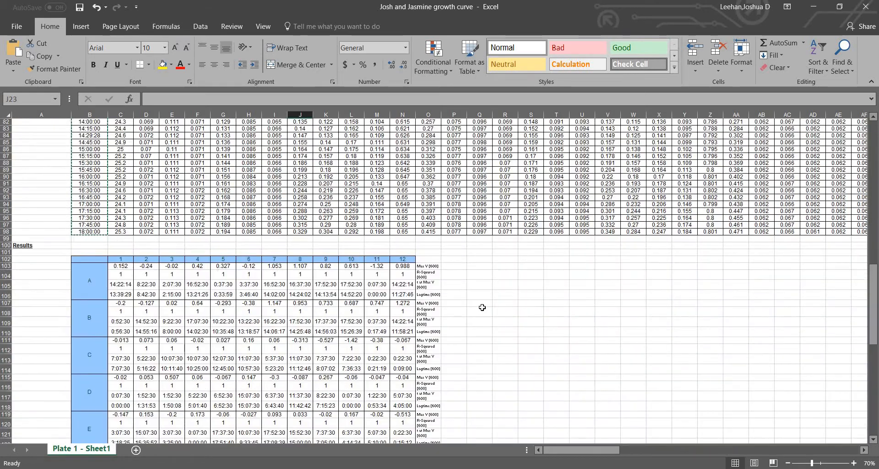
pyautogui.scroll(7, 481, 308)
pyautogui.scroll(19, 420, 289)
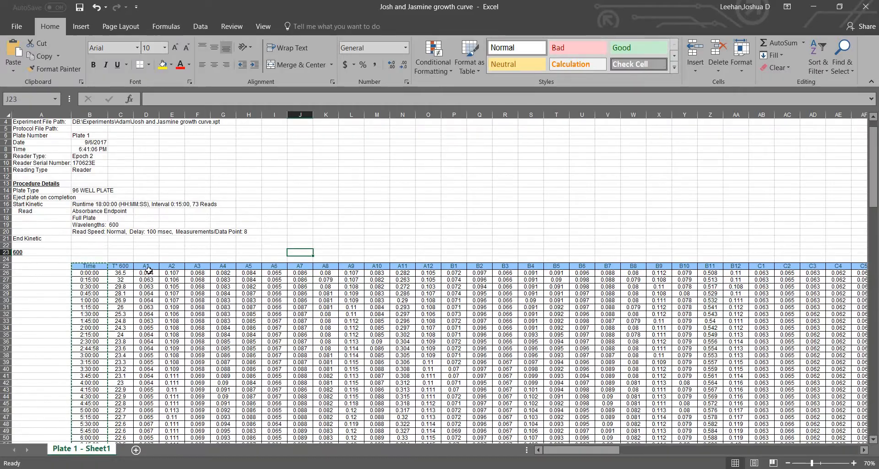
# Try copying the A1 and A3 well columns, rows 25 to 98, to cell R103 and undo the paste
pyautogui.moveTo(149, 266); pyautogui.dragTo(148, 430)
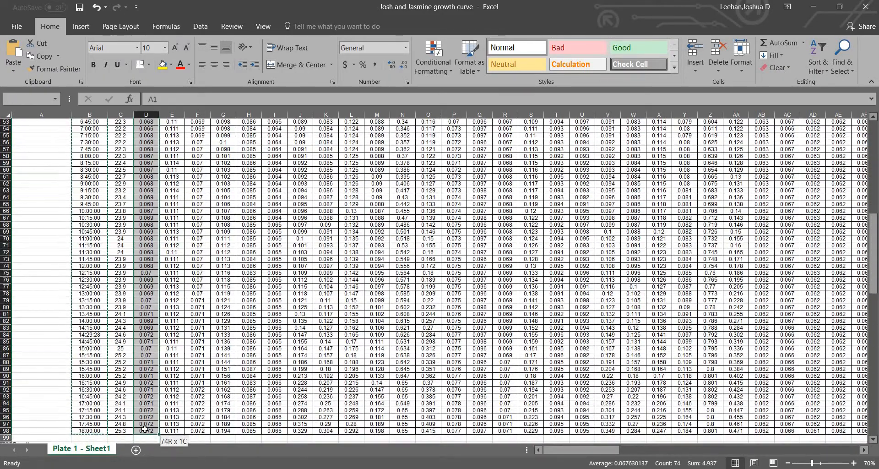
pyautogui.scroll(15, 270, 366)
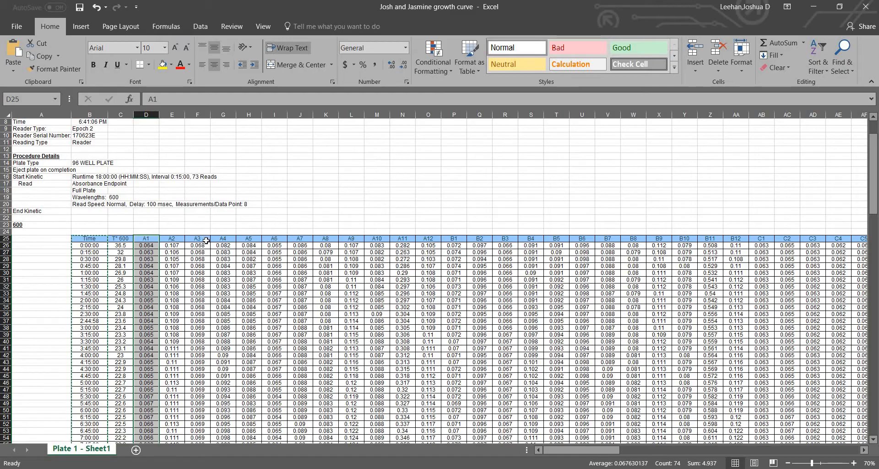
pyautogui.moveTo(206, 240); pyautogui.dragTo(206, 416)
pyautogui.hotkey('ctrl', 'c')
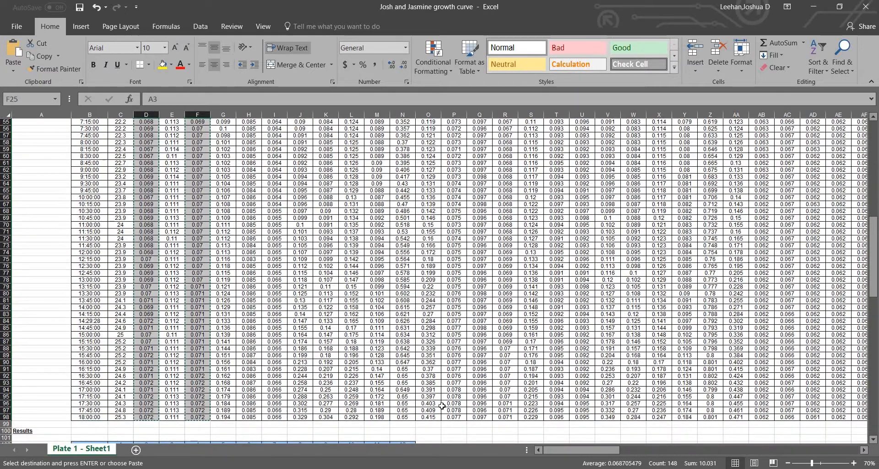
pyautogui.scroll(-6, 503, 321)
pyautogui.click(511, 330)
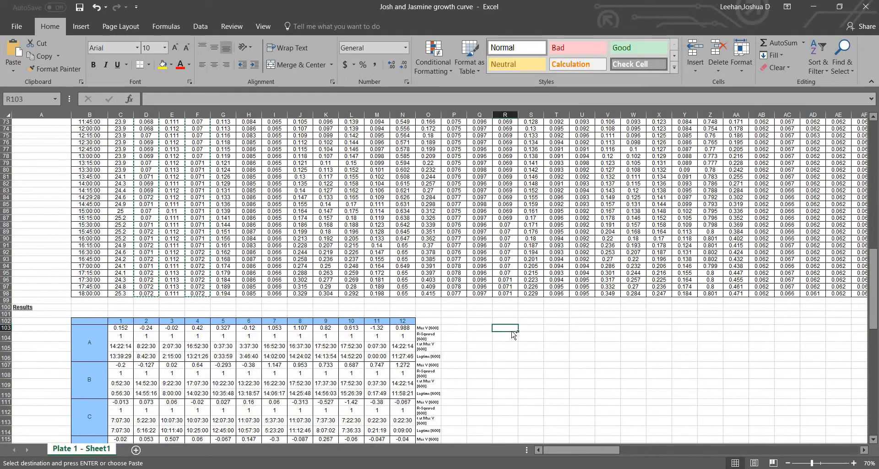
pyautogui.hotkey('ctrl', 'v')
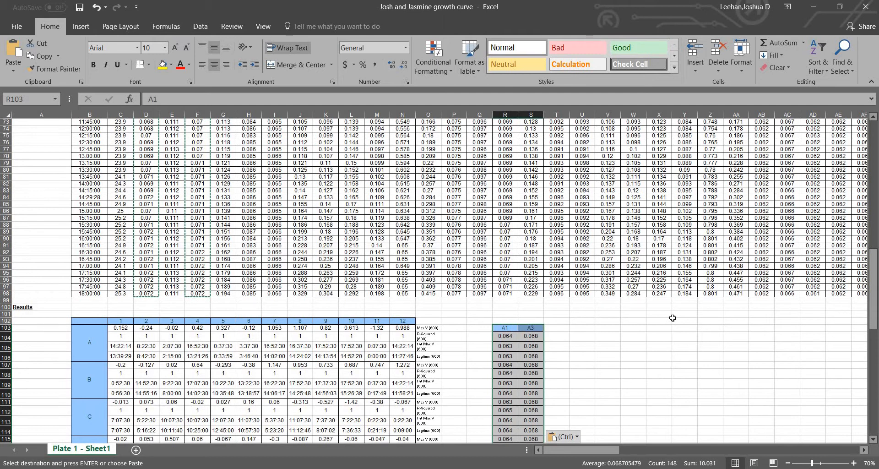
pyautogui.hotkey('ctrl', 'z')
pyautogui.click(658, 345)
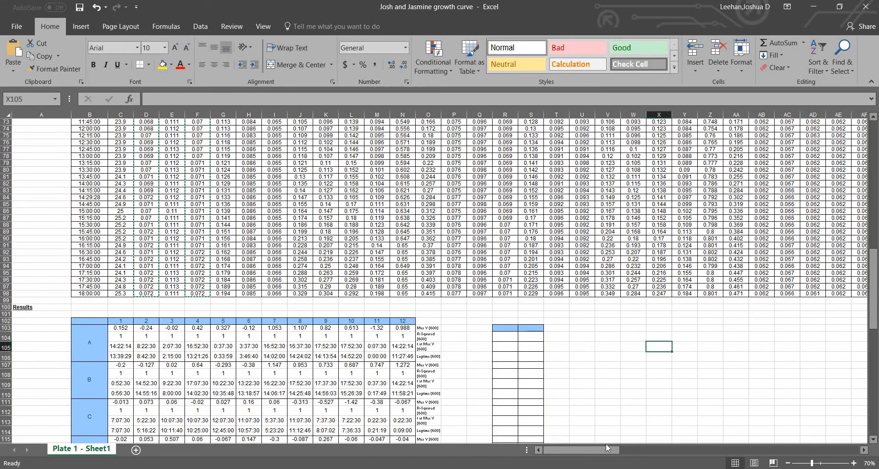
# Examine the gathered A1 to H1 well readings, the paired-well averages and the Growth Curve chart beyond column AU
pyautogui.scroll(-20, 606, 384)
pyautogui.scroll(16, 602, 412)
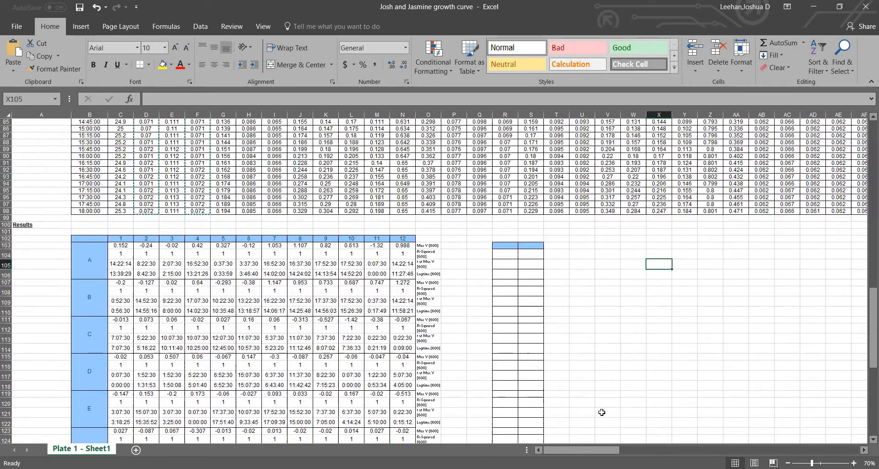
pyautogui.moveTo(590, 450); pyautogui.dragTo(673, 437)
pyautogui.scroll(-3, 403, 197)
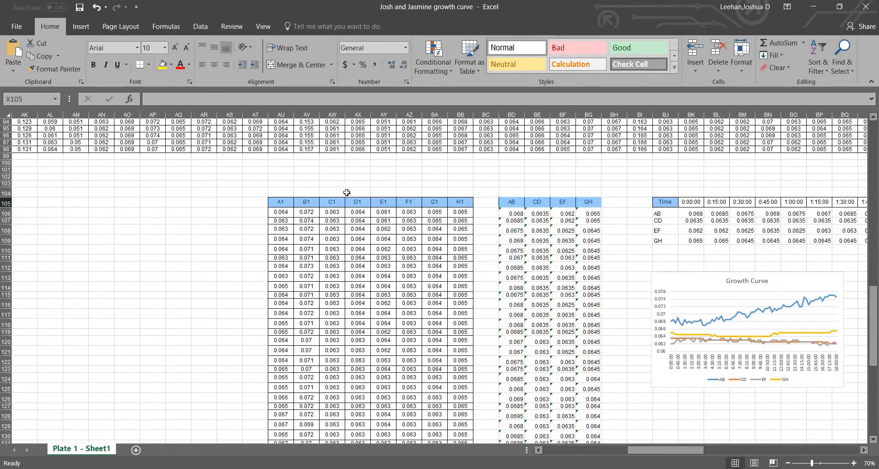
pyautogui.scroll(-20, 330, 197)
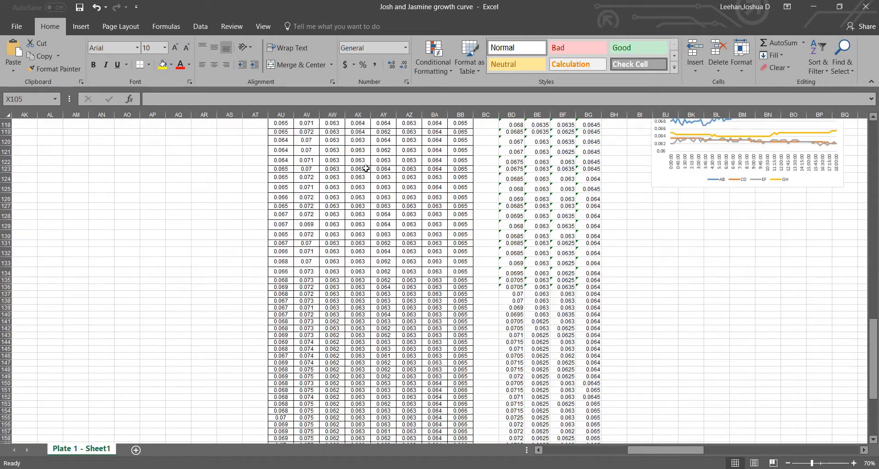
pyautogui.scroll(20, 366, 174)
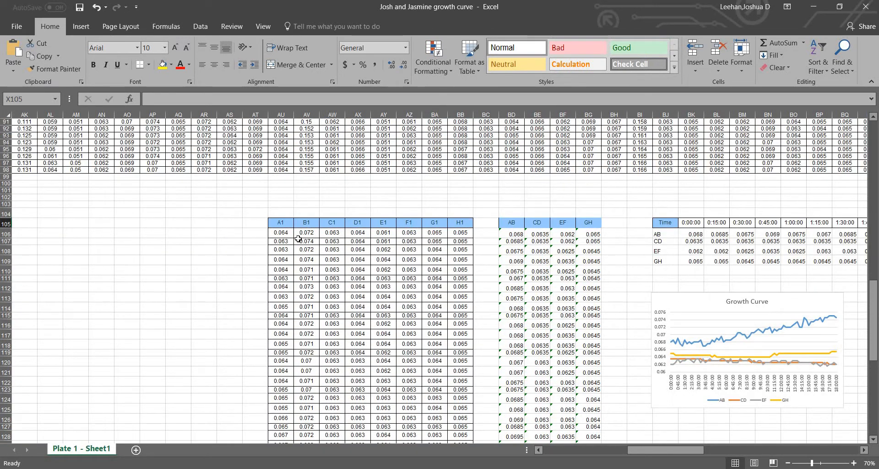
# Inspect the first AB average formula in BD106 and the A1 and B1 readings it uses
pyautogui.moveTo(281, 232); pyautogui.dragTo(306, 233)
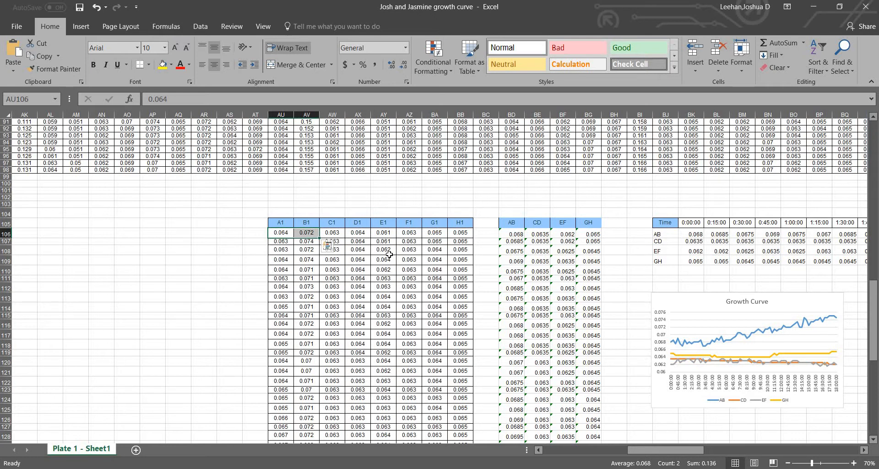
pyautogui.click(509, 233)
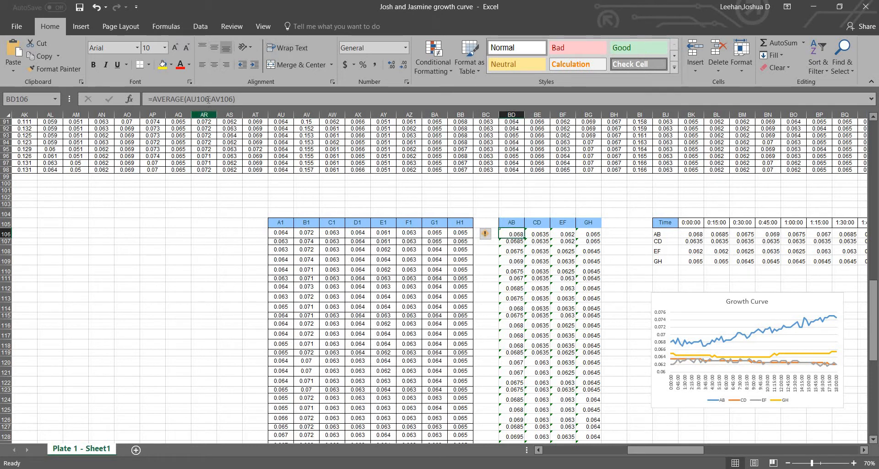
pyautogui.doubleClick(509, 233)
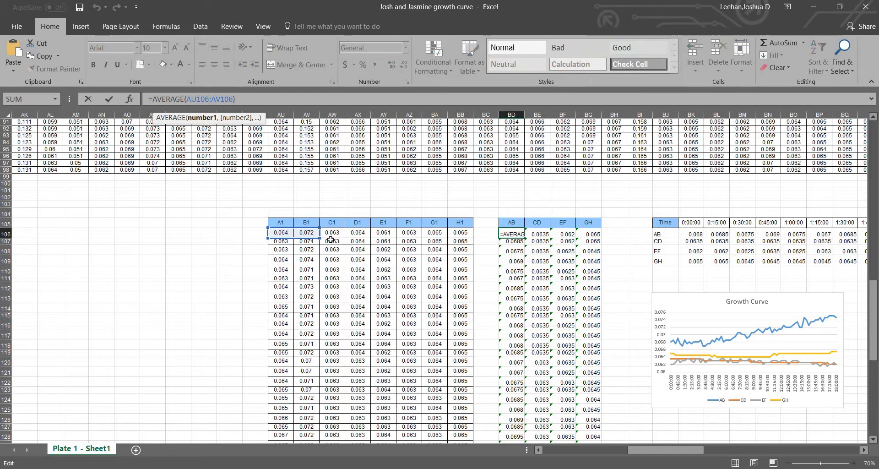
pyautogui.click(494, 233)
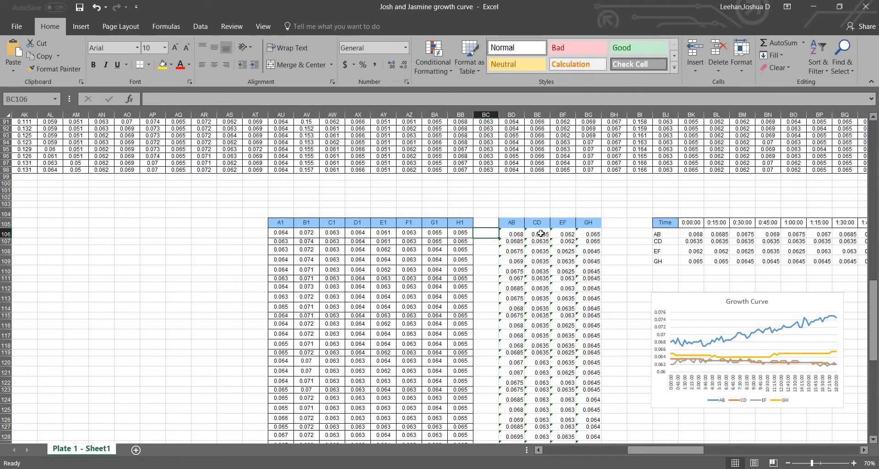
pyautogui.click(520, 234)
pyautogui.scroll(-20, 454, 229)
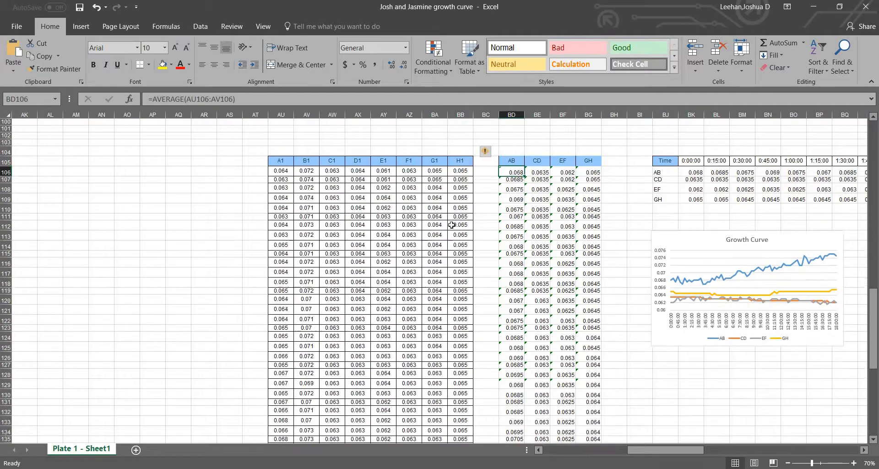
pyautogui.scroll(20, 456, 230)
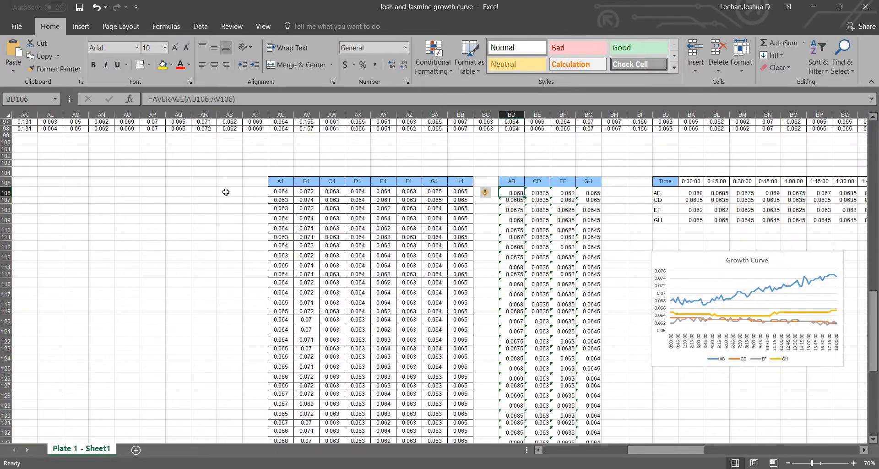
# Enter =AVERAGE(AU106:AV106) in cell AS106 to average the first A1 and B1 readings
pyautogui.click(226, 191)
pyautogui.write('=aver')
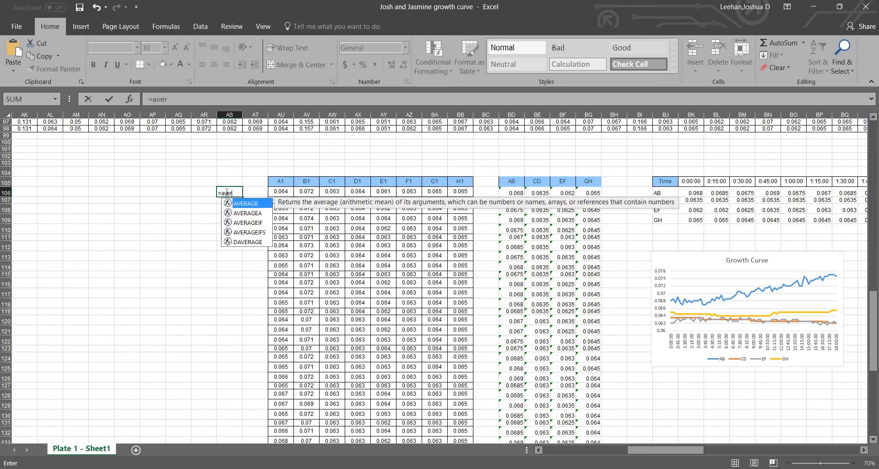
pyautogui.write('age(')
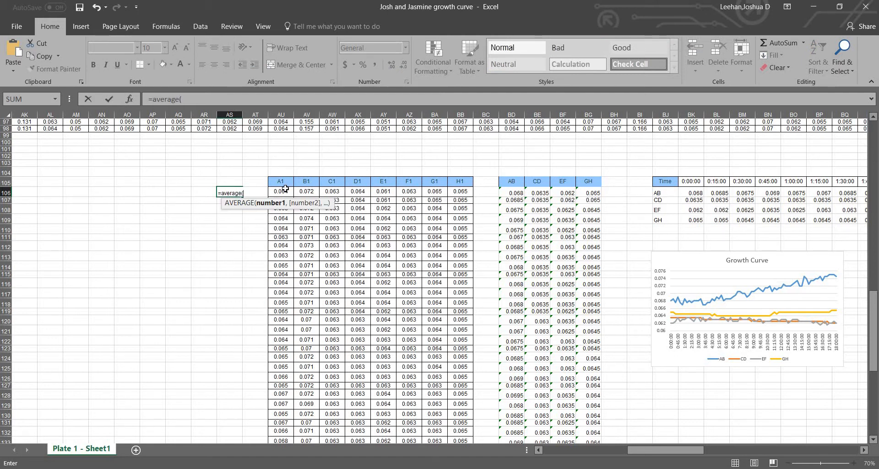
pyautogui.moveTo(284, 193); pyautogui.dragTo(303, 193)
pyautogui.press('Return')
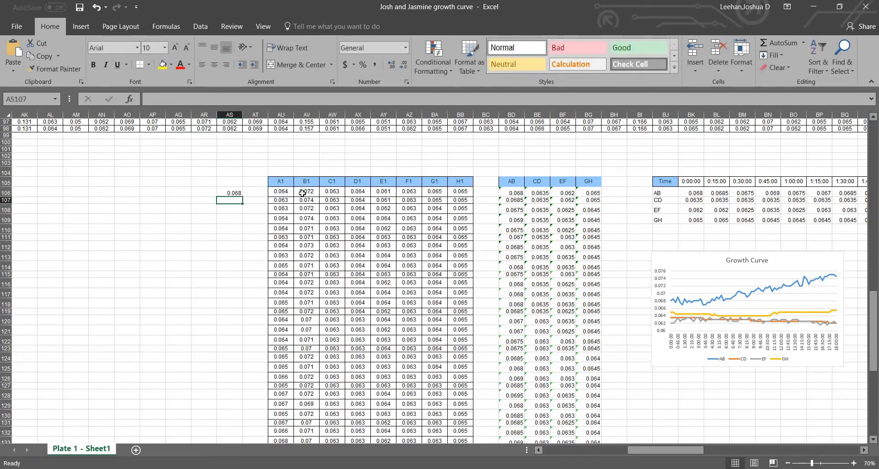
# Fill the average formula from AS106 down the column for all 73 rows of A1 and B1 readings
pyautogui.click(234, 192)
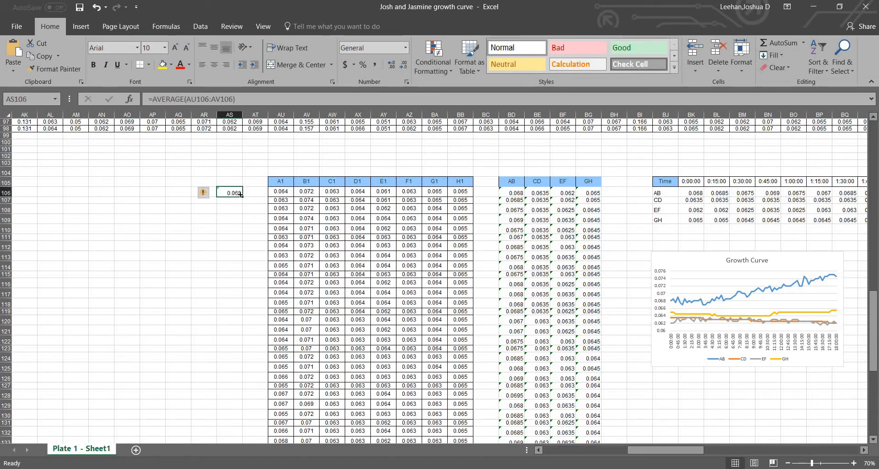
pyautogui.moveTo(241, 196); pyautogui.dragTo(248, 419)
pyautogui.scroll(15, 275, 406)
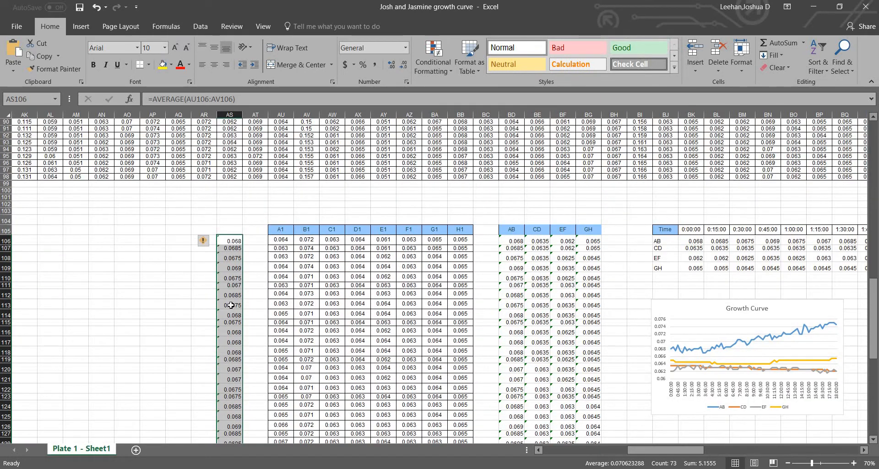
# Inspect the average formulas in AS106 and AS107 and the A1 and B1 readings they reference
pyautogui.click(236, 238)
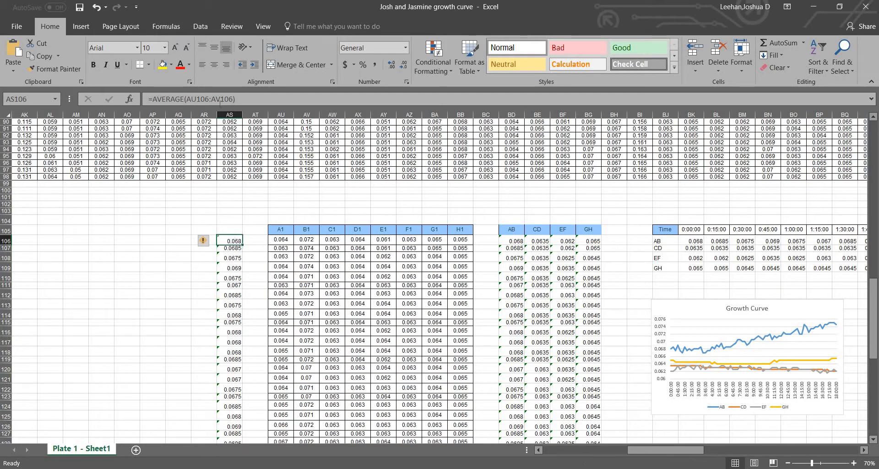
pyautogui.click(219, 101)
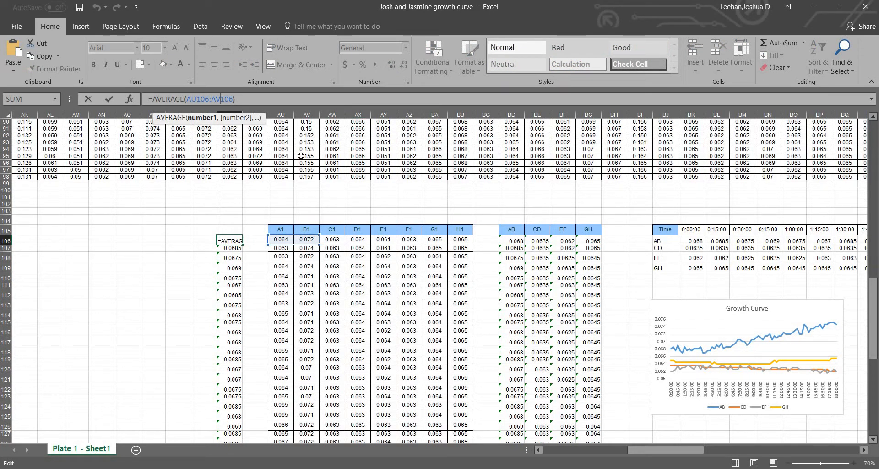
pyautogui.press('Return')
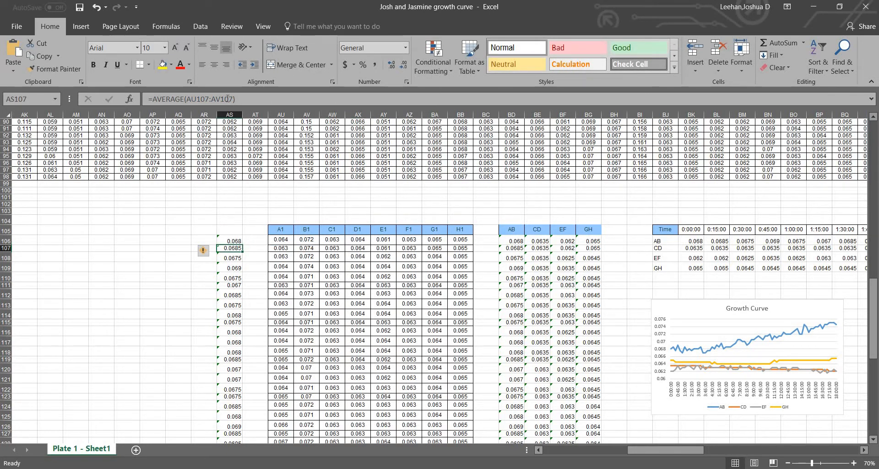
pyautogui.click(228, 99)
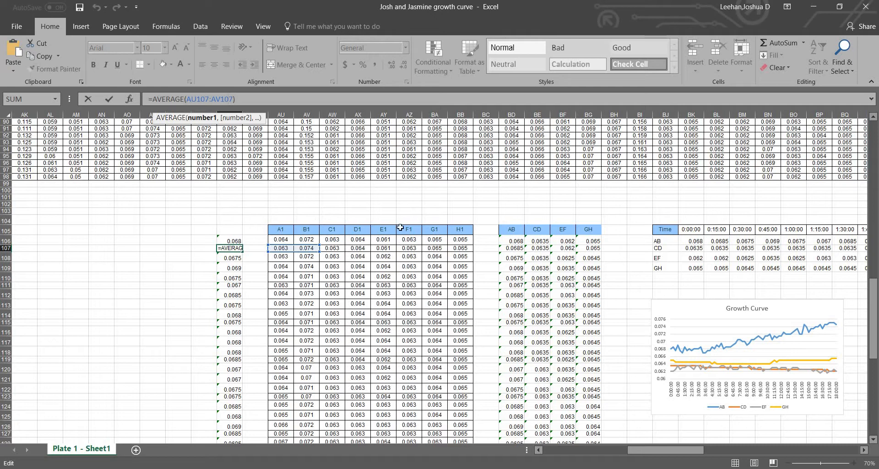
pyautogui.click(239, 222)
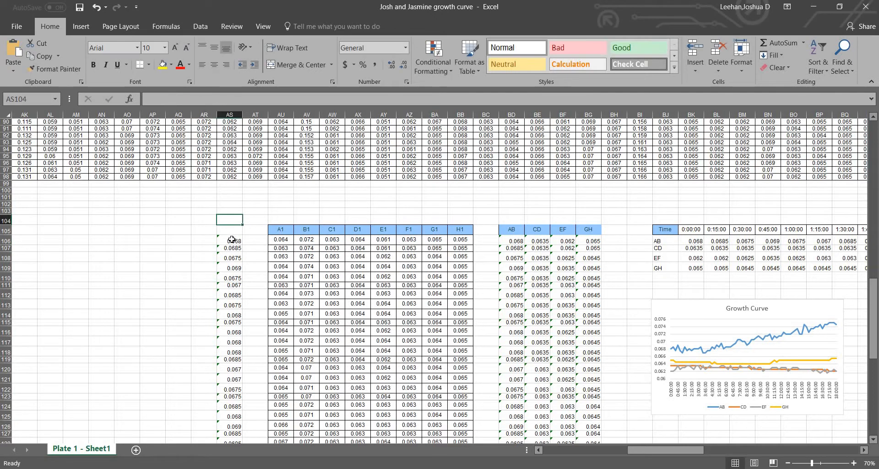
# Delete the trial A1 and B1 averages from column AS, starting at AS106
pyautogui.moveTo(232, 240); pyautogui.dragTo(241, 419)
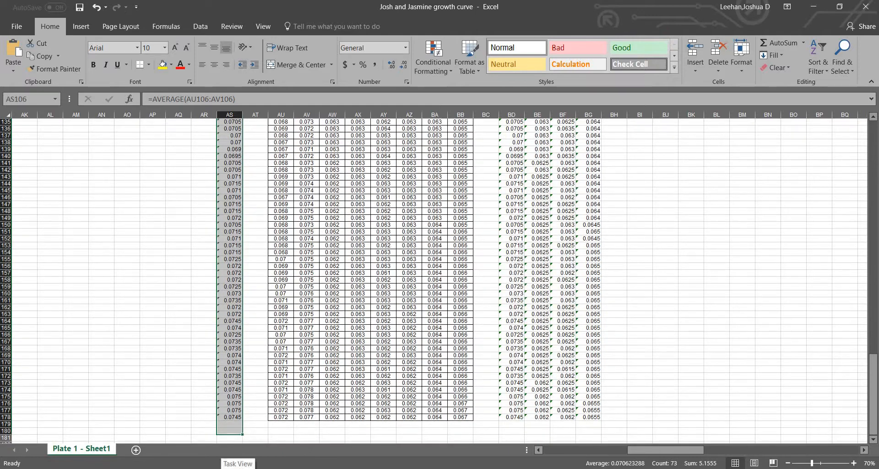
pyautogui.press('Delete')
pyautogui.scroll(-3, 495, 316)
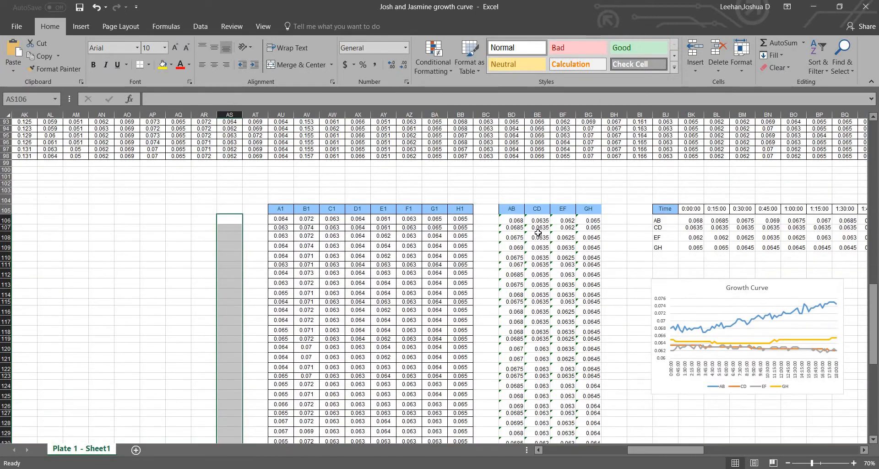
# Inspect the first CD and AB average formulas in BE106 and BD106
pyautogui.scroll(-1, 531, 204)
pyautogui.click(535, 200)
pyautogui.click(517, 200)
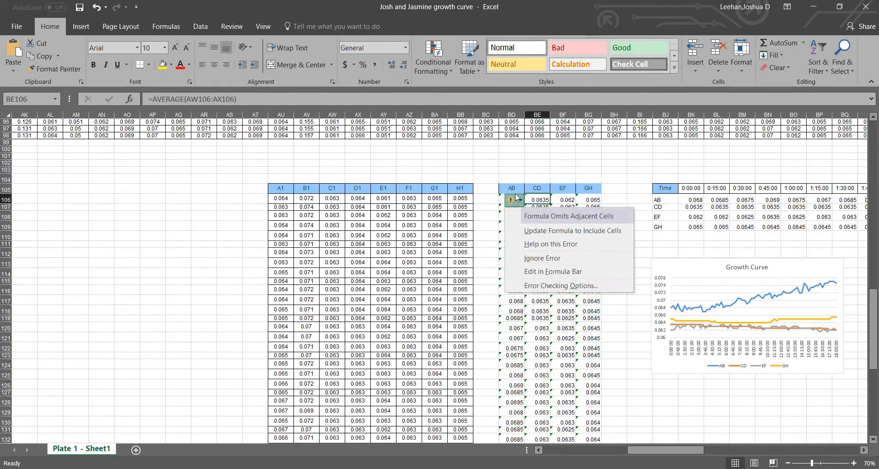
pyautogui.click(539, 173)
pyautogui.click(503, 200)
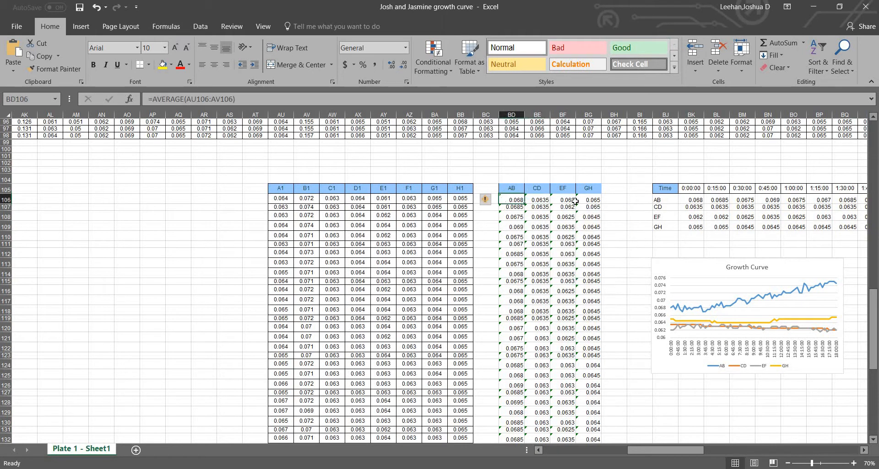
pyautogui.scroll(-5, 527, 220)
pyautogui.scroll(5, 540, 244)
# Copy the AB averages with their header, cells BD105 to BD178
pyautogui.moveTo(513, 197); pyautogui.dragTo(520, 414)
pyautogui.hotkey('ctrl', 'q')
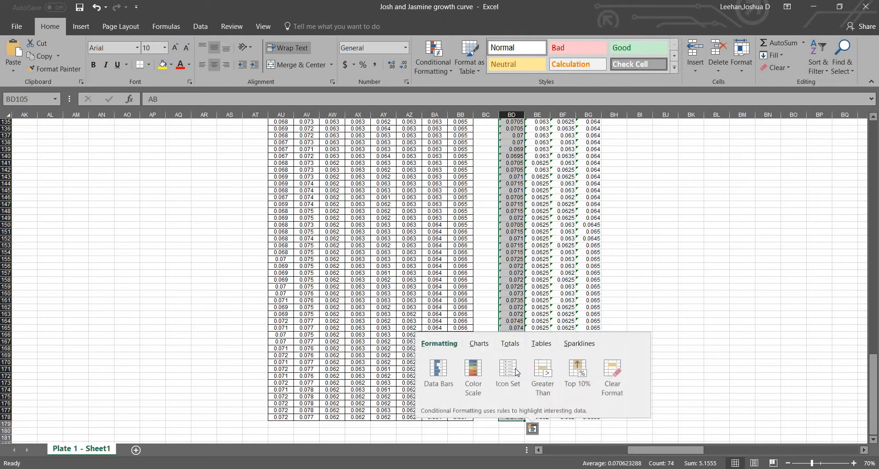
pyautogui.rightClick(516, 313)
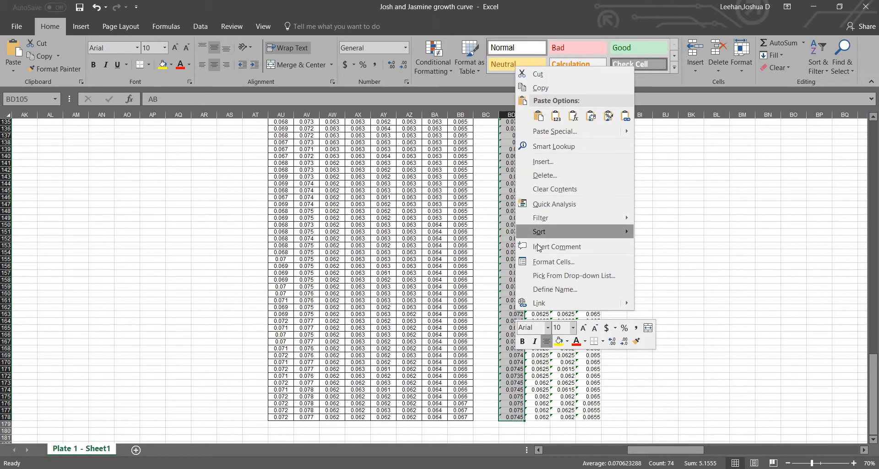
pyautogui.click(553, 87)
pyautogui.scroll(15, 651, 354)
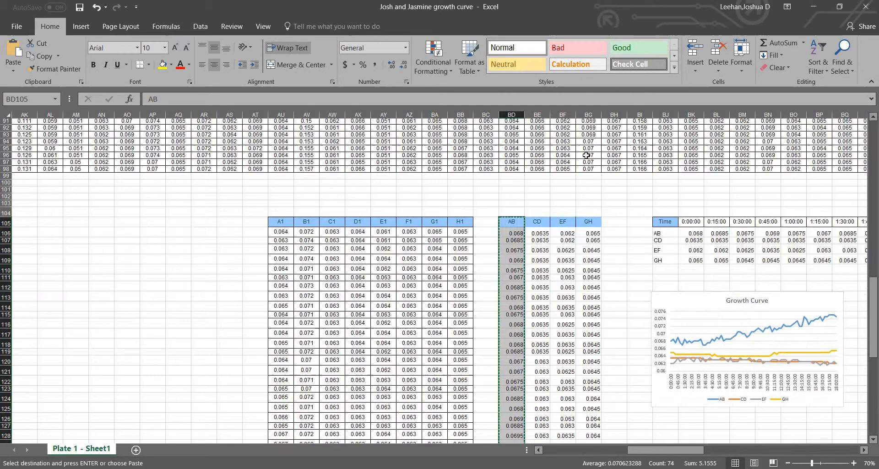
pyautogui.scroll(-6, 651, 354)
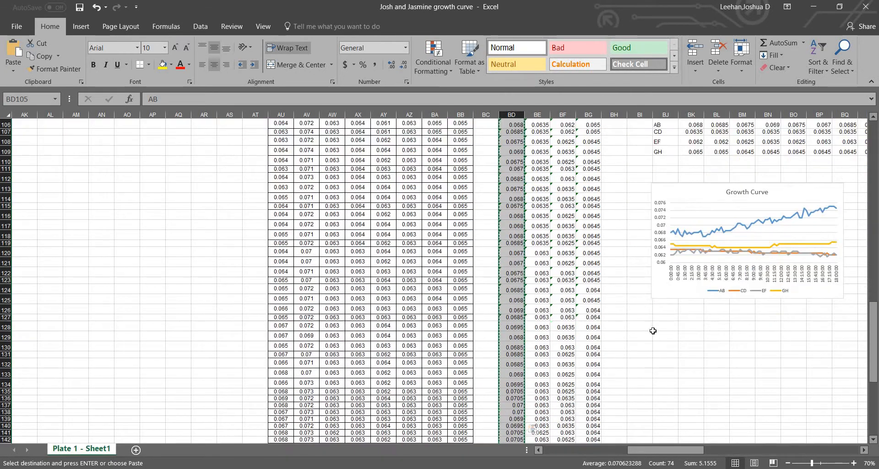
# Paste the copied AB averages as transposed values into a row starting at BJ131, below the Growth Curve chart
pyautogui.click(655, 354)
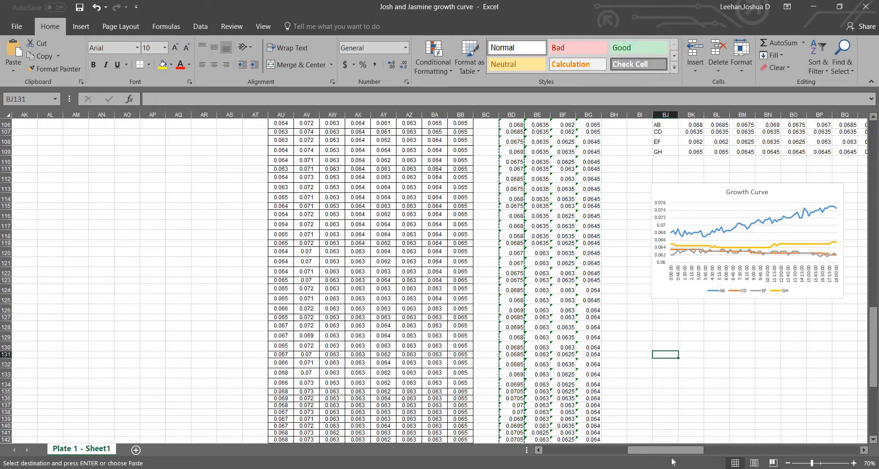
pyautogui.moveTo(663, 455); pyautogui.dragTo(701, 455)
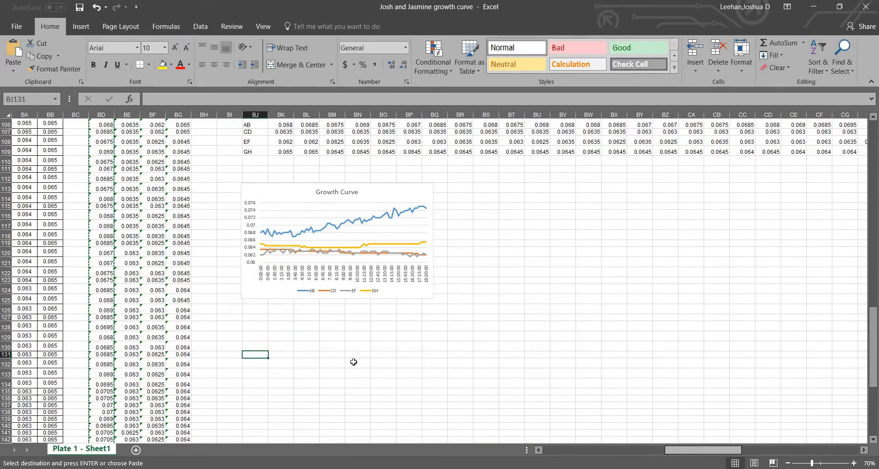
pyautogui.rightClick(257, 355)
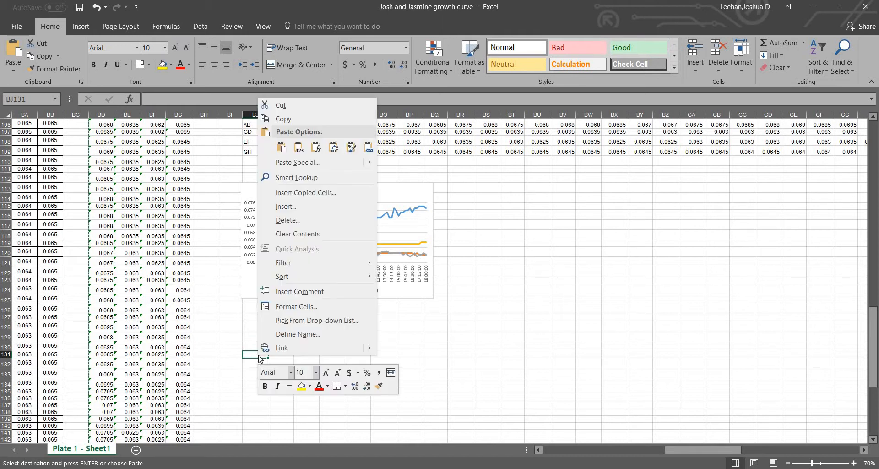
pyautogui.click(313, 161)
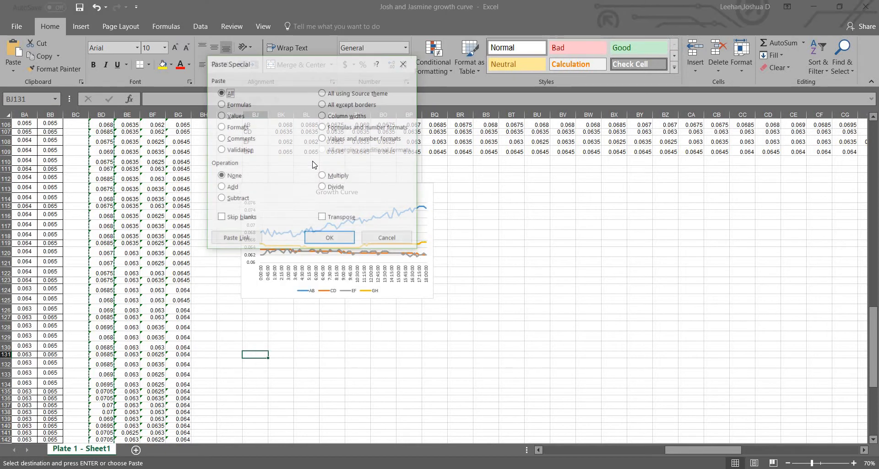
pyautogui.click(235, 116)
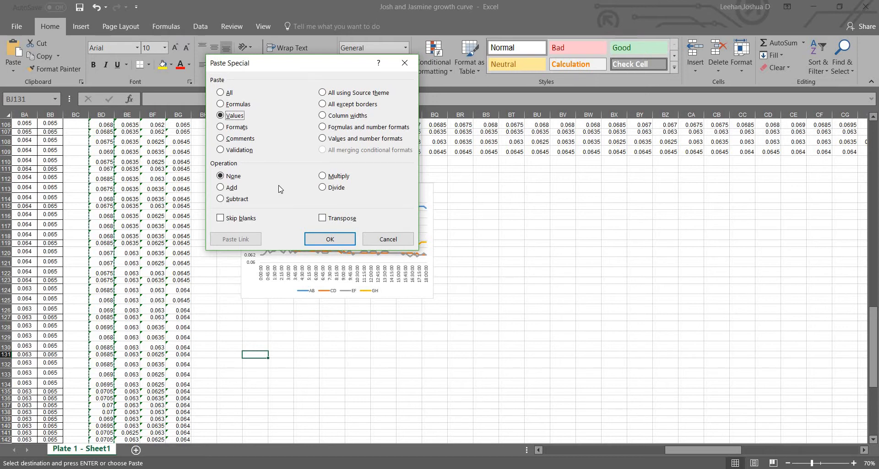
pyautogui.click(323, 219)
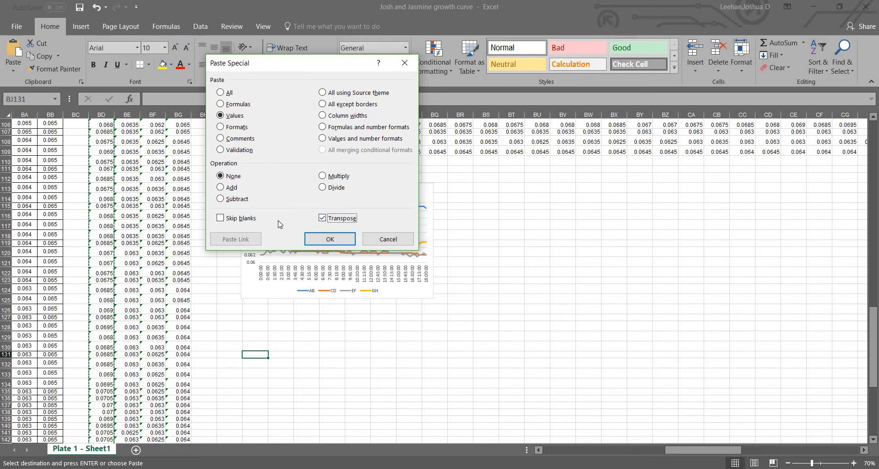
pyautogui.click(328, 239)
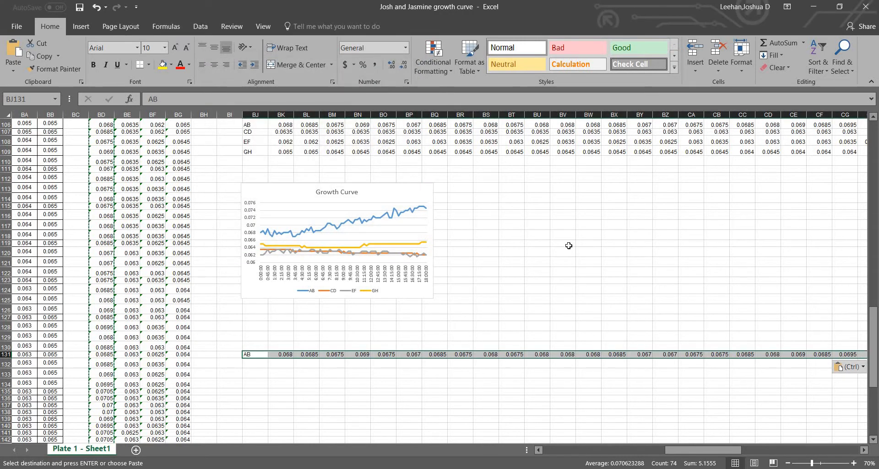
# Delete the transposed AB values from row 131
pyautogui.scroll(5, 569, 245)
pyautogui.scroll(-7, 565, 243)
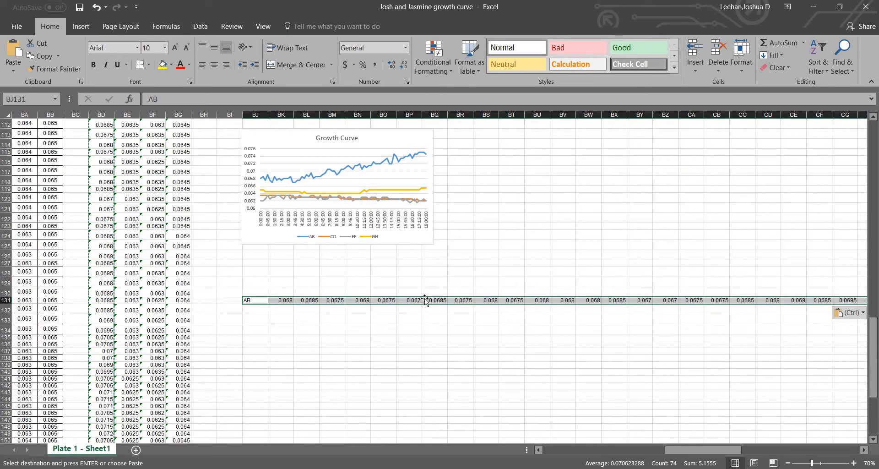
pyautogui.press('Delete')
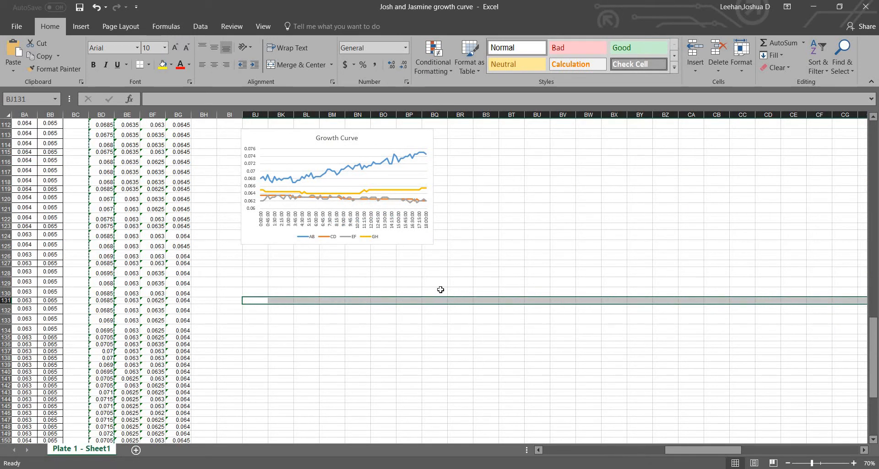
pyautogui.scroll(4, 440, 298)
pyautogui.click(484, 290)
pyautogui.scroll(3, 293, 273)
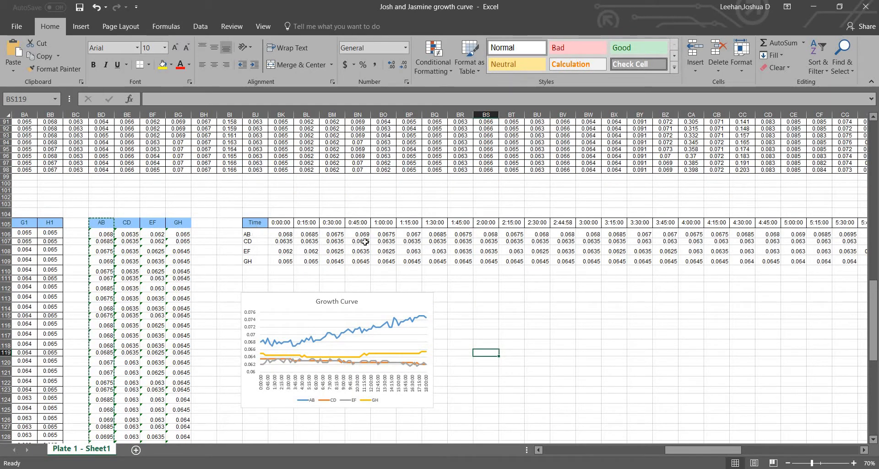
# Copy the Time column with its header, cells B25 to B98, from the plate reader data
pyautogui.moveTo(255, 234); pyautogui.dragTo(389, 260)
pyautogui.click(256, 241)
pyautogui.middleClick(303, 214)
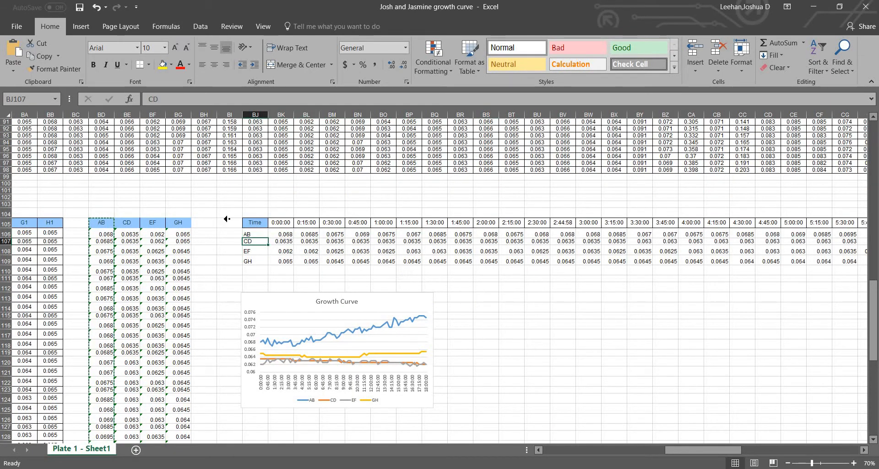
pyautogui.middleClick(148, 214)
pyautogui.scroll(5, 138, 209)
pyautogui.scroll(20, 118, 195)
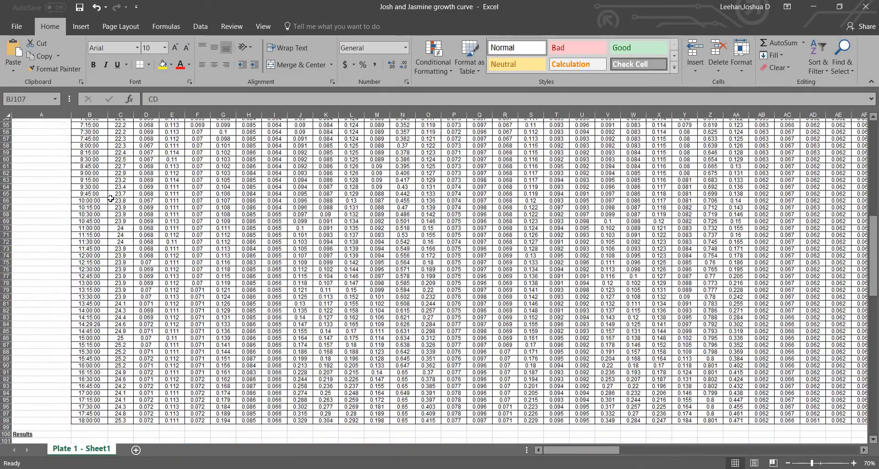
pyautogui.click(92, 280)
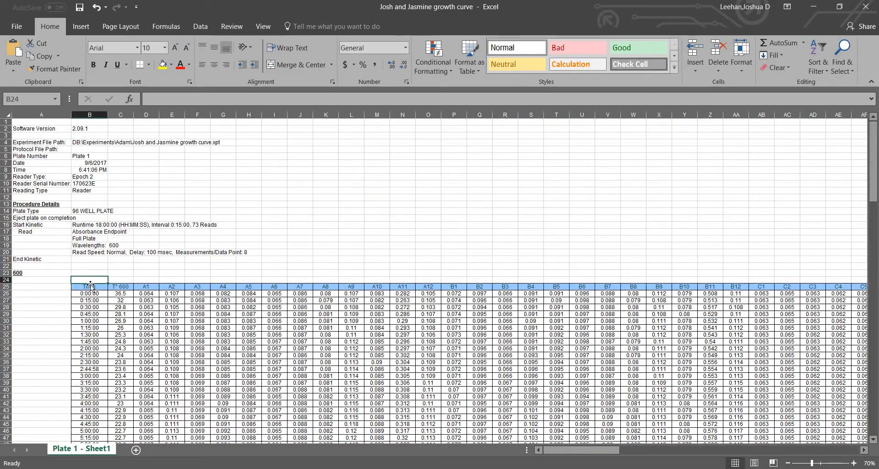
pyautogui.moveTo(89, 287); pyautogui.dragTo(86, 420)
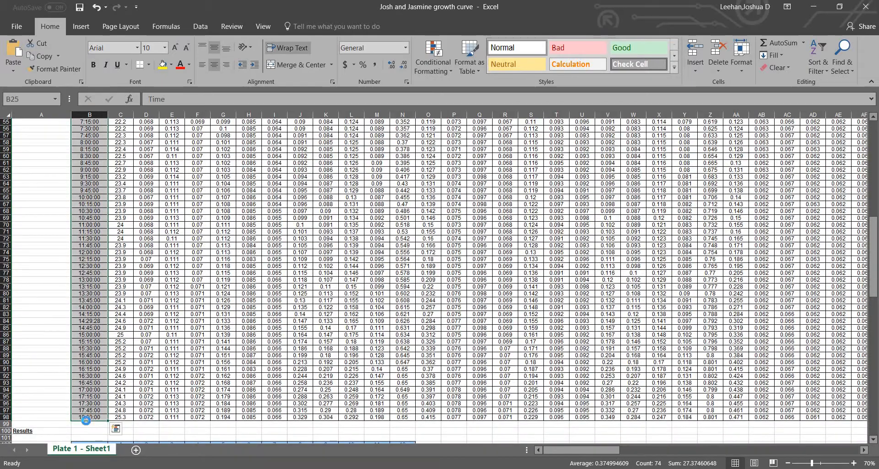
pyautogui.hotkey('ctrl', 'c')
# Paste the copied Time column transposed into a row starting at BJ127, below the Growth Curve chart
pyautogui.scroll(-4, 595, 298)
pyautogui.hscroll(1, 588, 322)
pyautogui.hscroll(10, 588, 322)
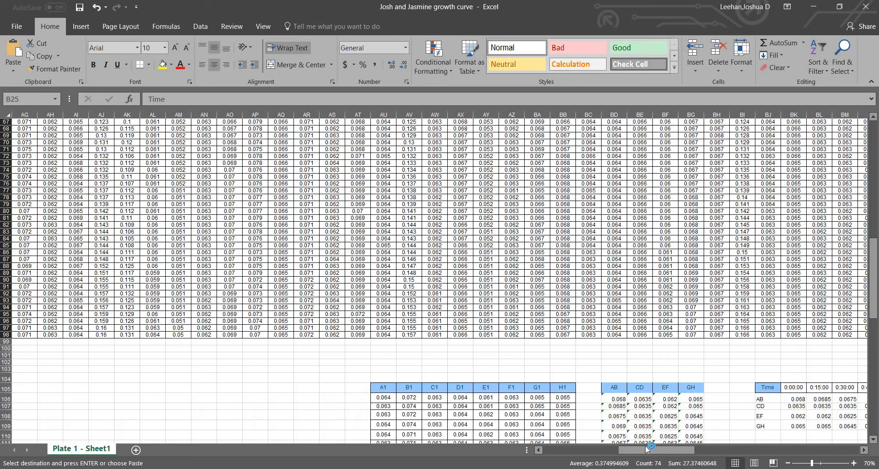
pyautogui.moveTo(673, 451); pyautogui.dragTo(715, 450)
pyautogui.scroll(-5, 500, 348)
pyautogui.scroll(-5, 500, 348)
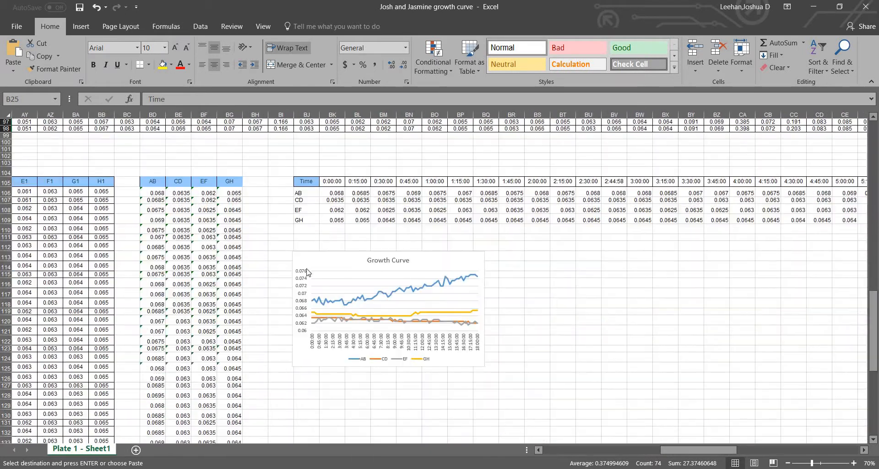
pyautogui.click(307, 386)
pyautogui.rightClick(307, 389)
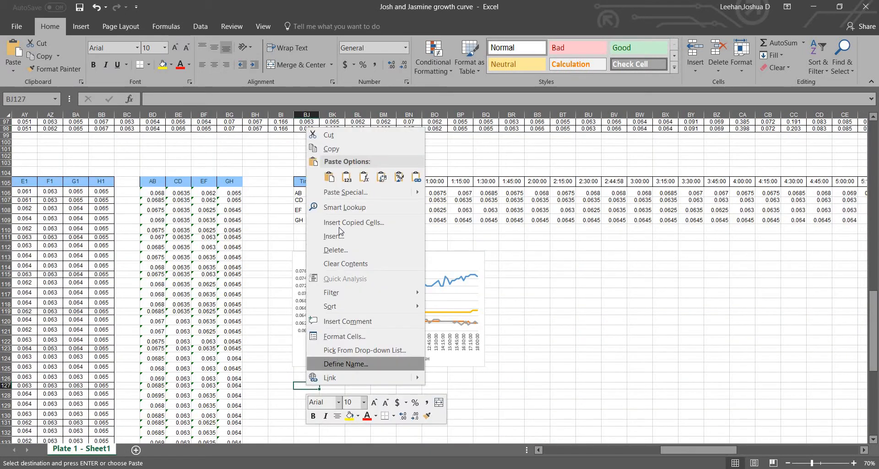
pyautogui.click(386, 181)
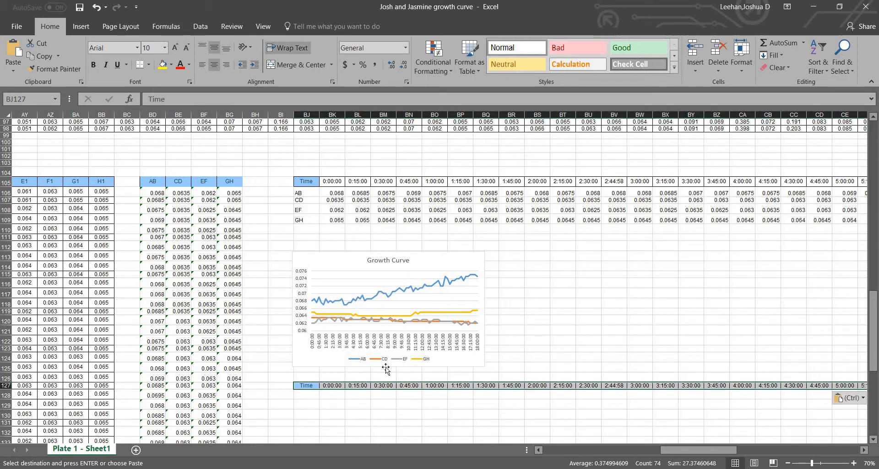
# Undo the transposed Time paste in row 127
pyautogui.click(528, 369)
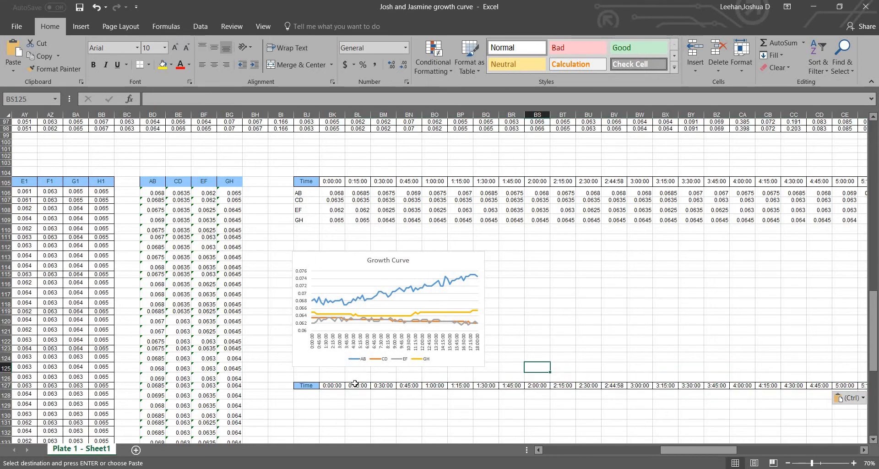
pyautogui.hotkey('ctrl', 'z')
pyautogui.click(516, 256)
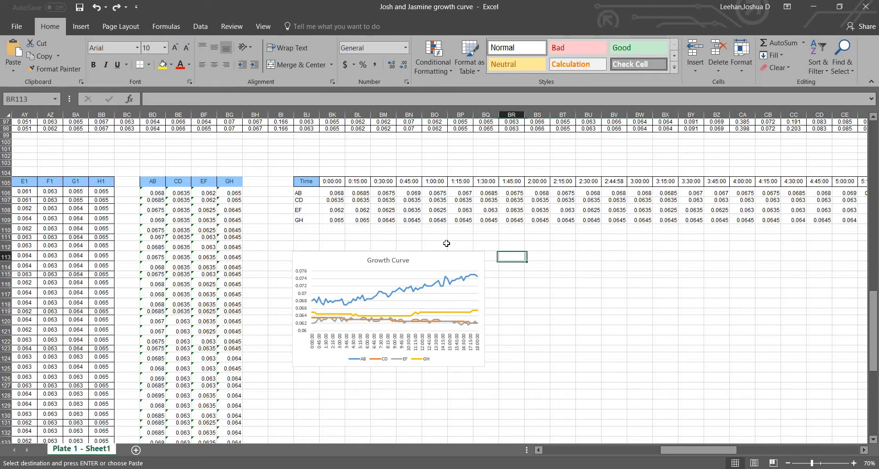
pyautogui.click(339, 237)
pyautogui.doubleClick(339, 230)
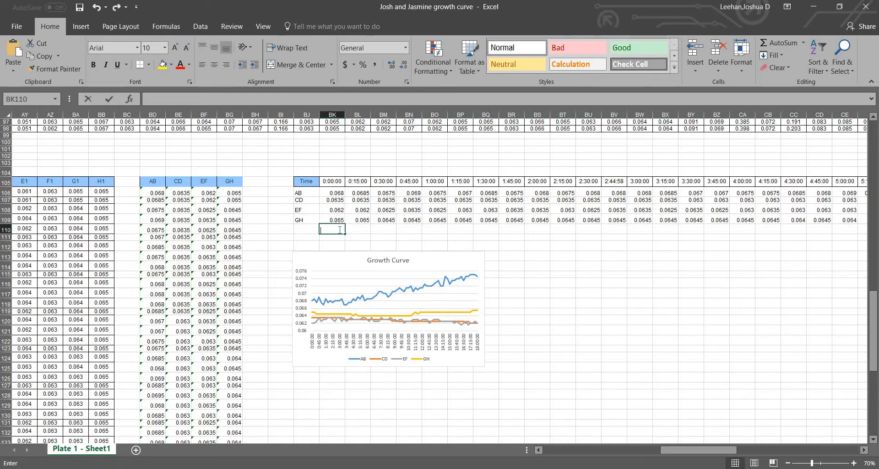
pyautogui.press('Escape')
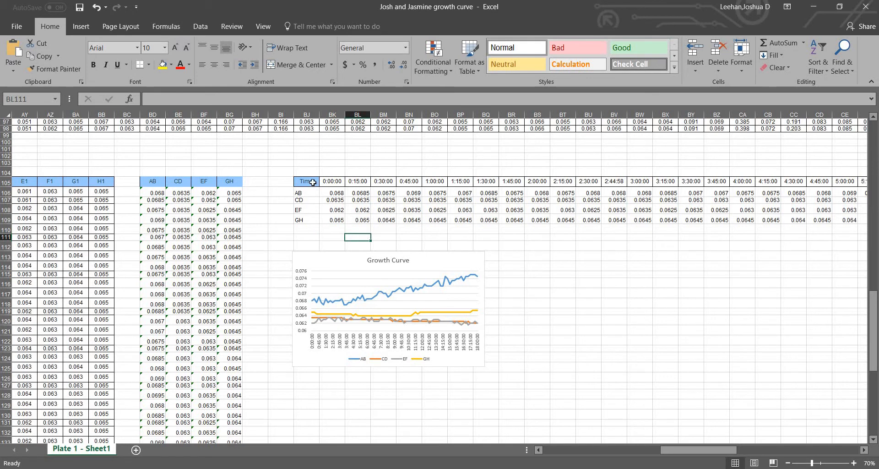
# Insert a 2-D line chart from the transposed data in BJ105:EE109 and place it a few rows below the data
pyautogui.moveTo(312, 181); pyautogui.dragTo(831, 220)
pyautogui.click(81, 26)
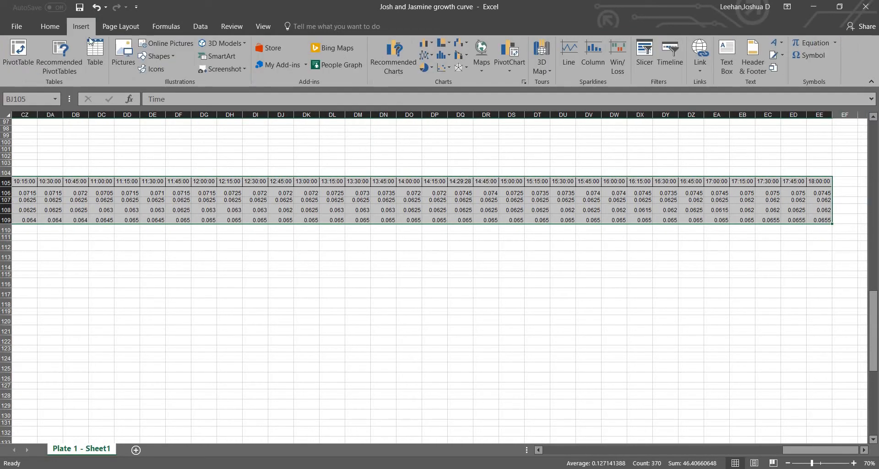
pyautogui.click(421, 58)
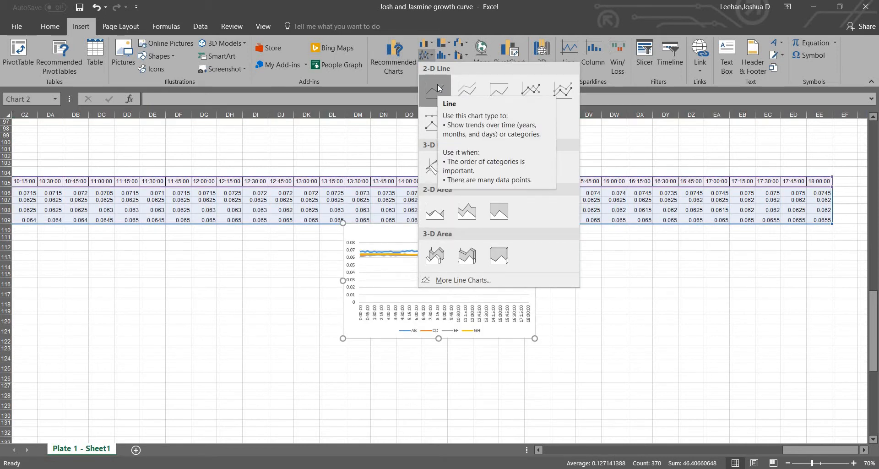
pyautogui.click(437, 86)
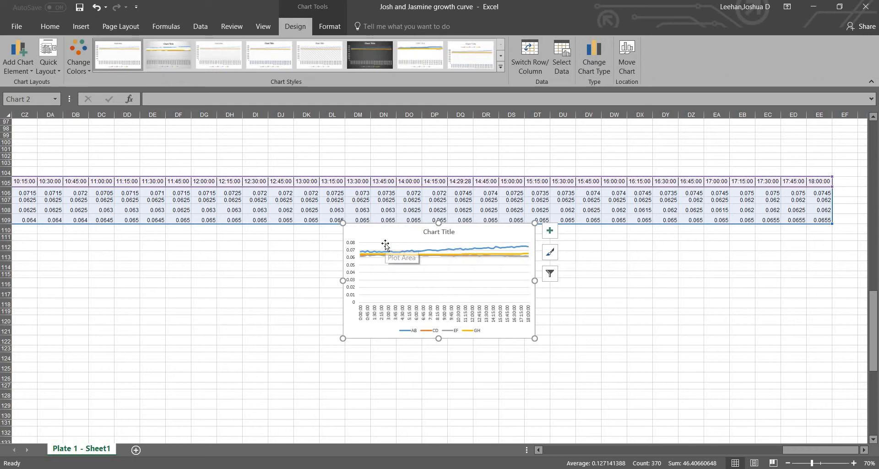
pyautogui.moveTo(378, 260); pyautogui.dragTo(235, 277)
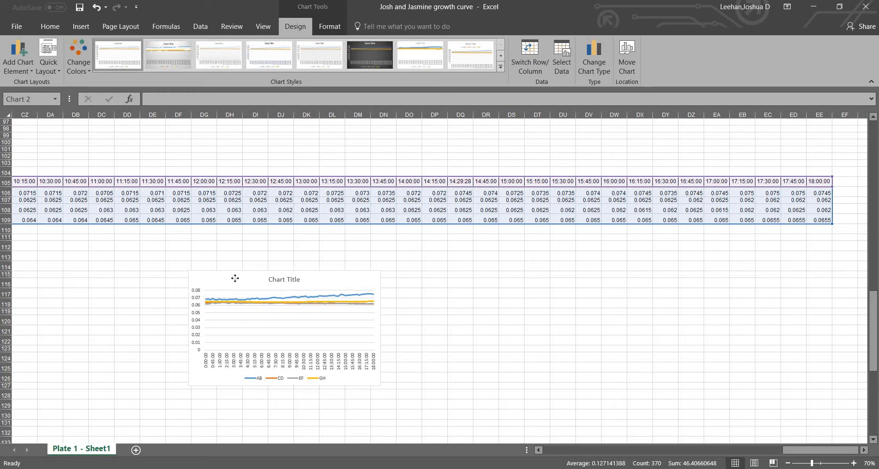
# Change the new line chart's title to "Growth curve"
pyautogui.click(297, 281)
pyautogui.tripleClick(298, 281)
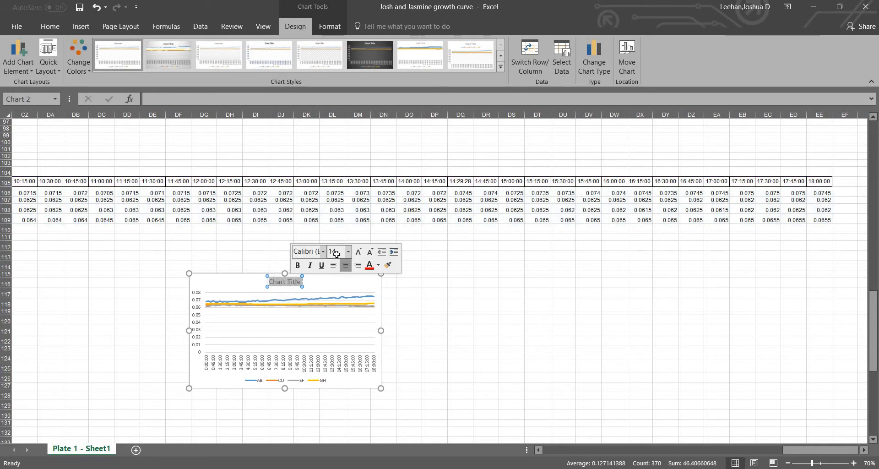
pyautogui.write('Growth c')
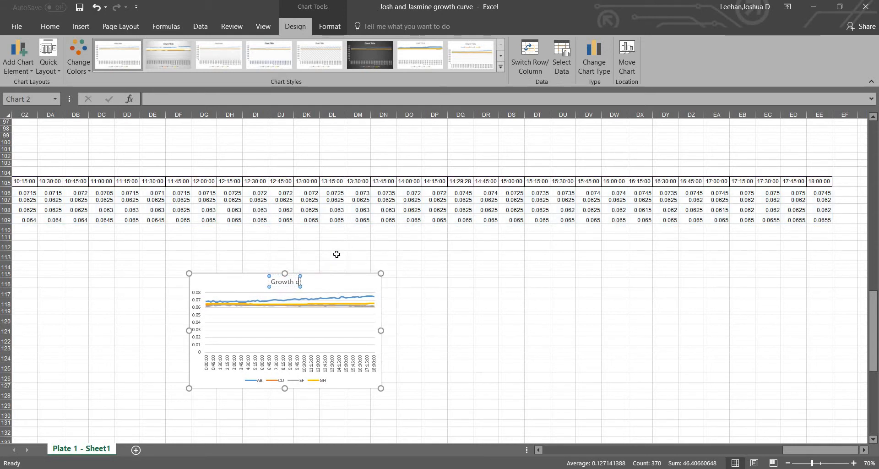
pyautogui.write('urve')
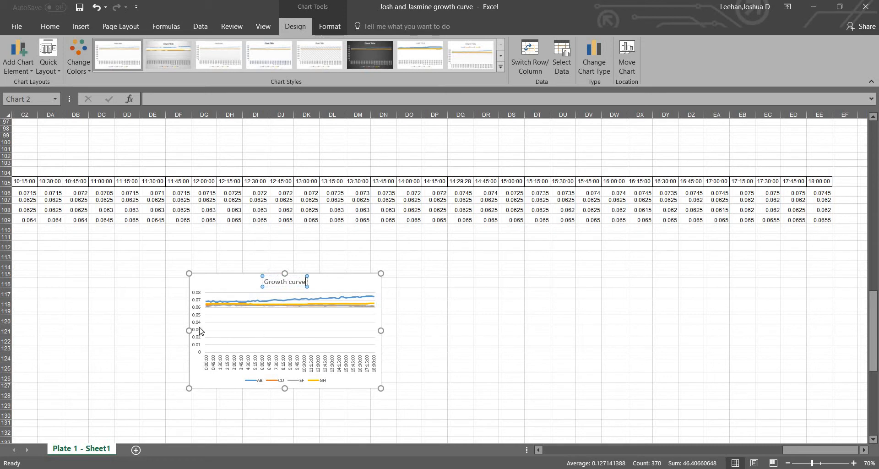
# Set the minimum bound of the new chart's vertical axis to 0.06
pyautogui.click(200, 330)
pyautogui.rightClick(200, 331)
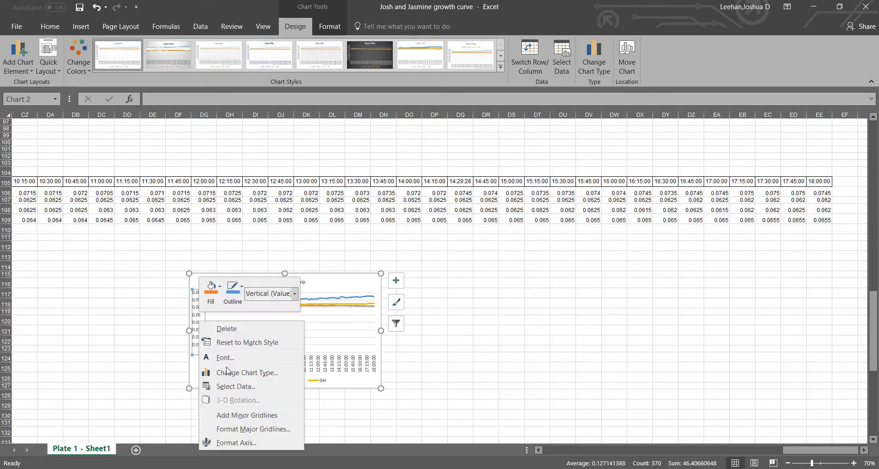
pyautogui.click(210, 442)
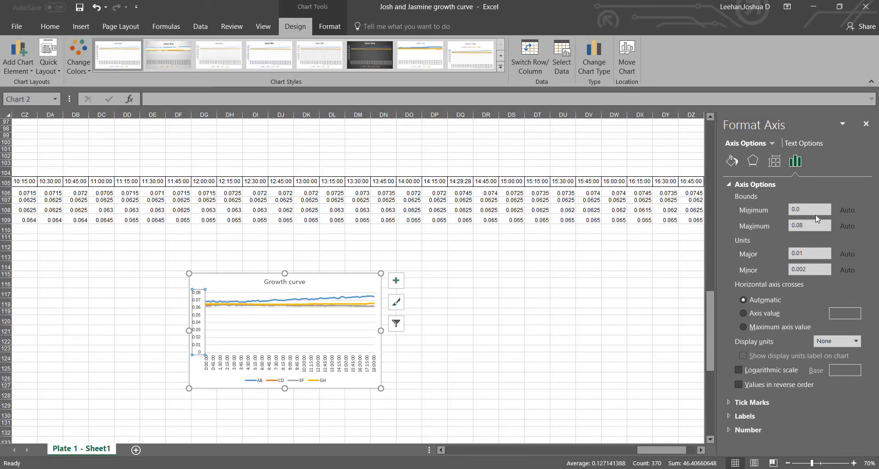
pyautogui.click(812, 212)
pyautogui.write('6')
pyautogui.press('Return')
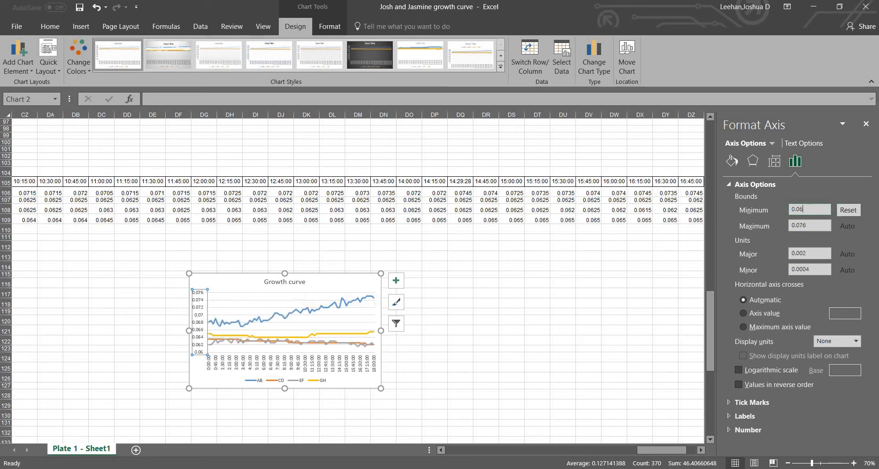
pyautogui.click(507, 358)
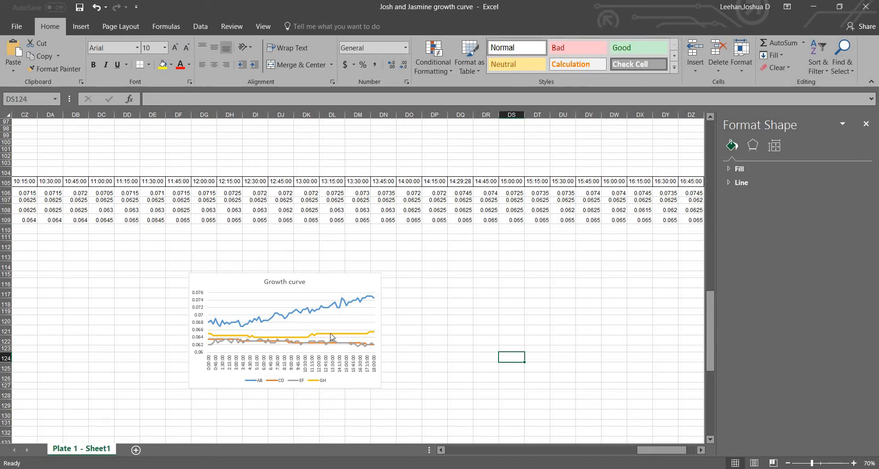
pyautogui.moveTo(368, 335)
pyautogui.click(221, 281)
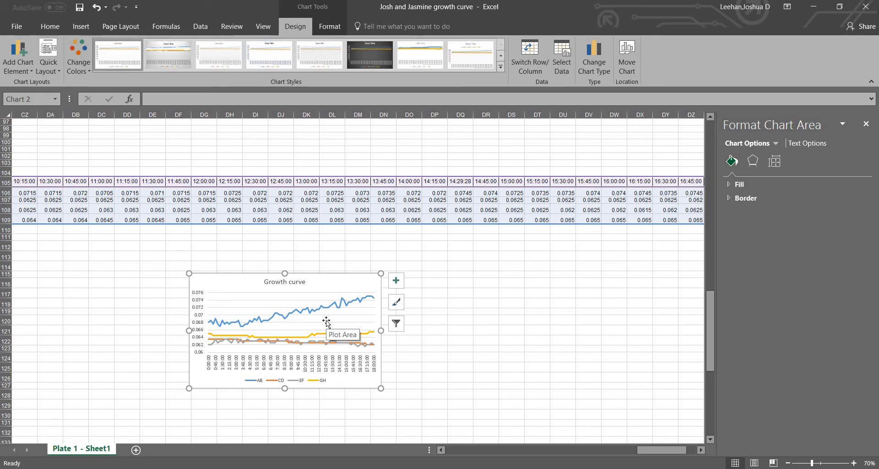
pyautogui.click(435, 304)
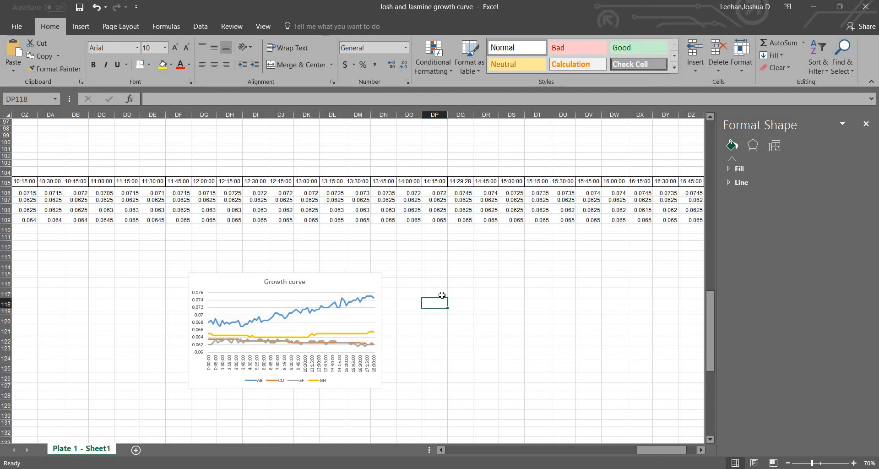